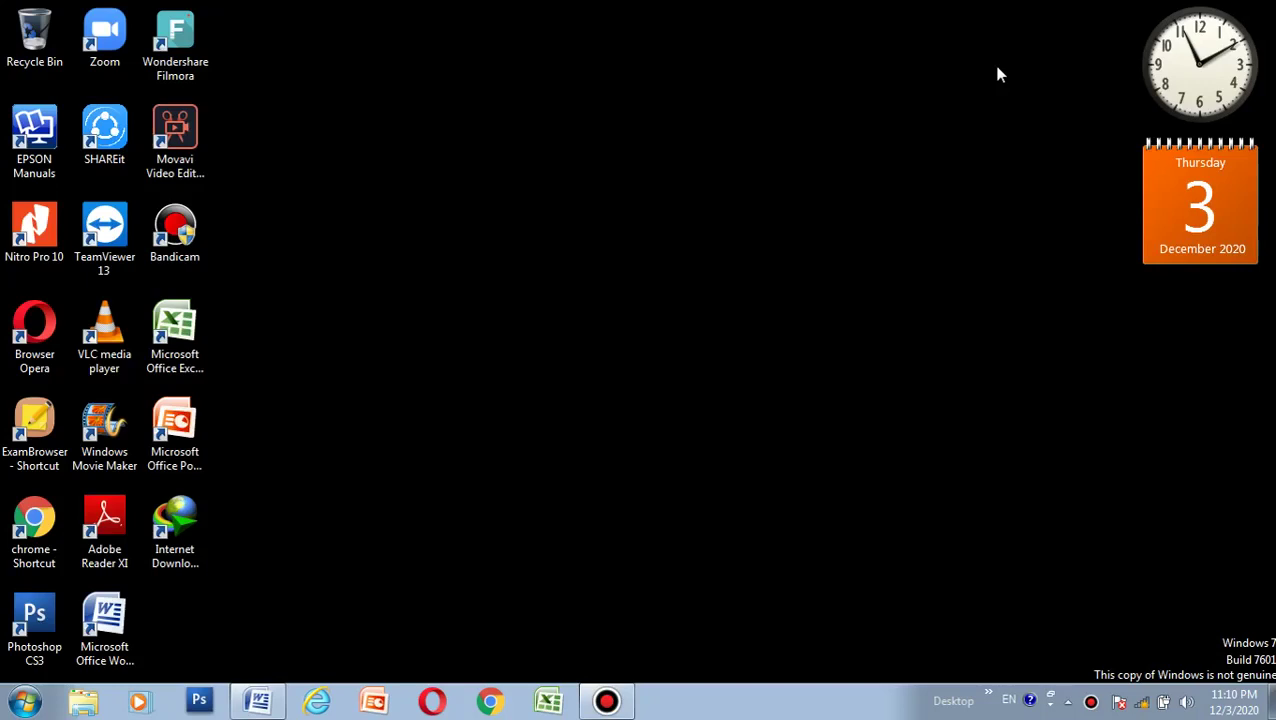
Step: Launch Bandicam, refresh the desktop twice, and restore the Word document with the participant table
key(b)
key(Return)
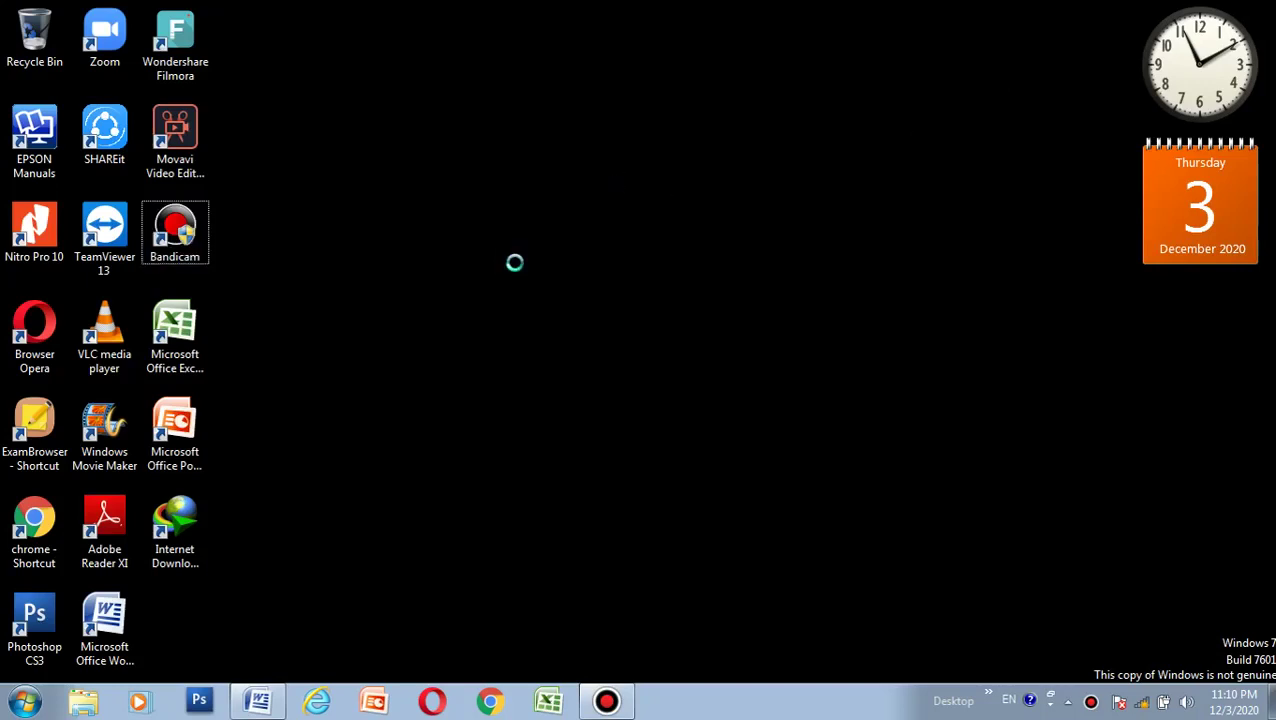
right_click(514, 263)
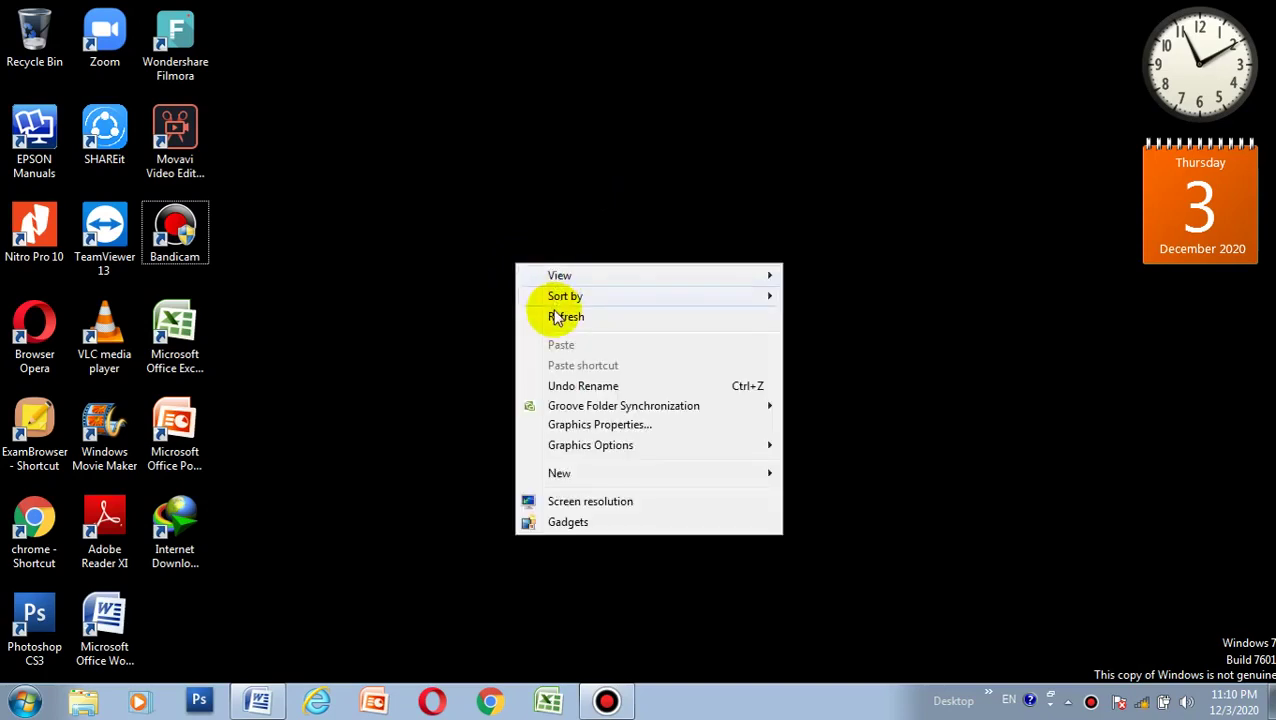
click(555, 317)
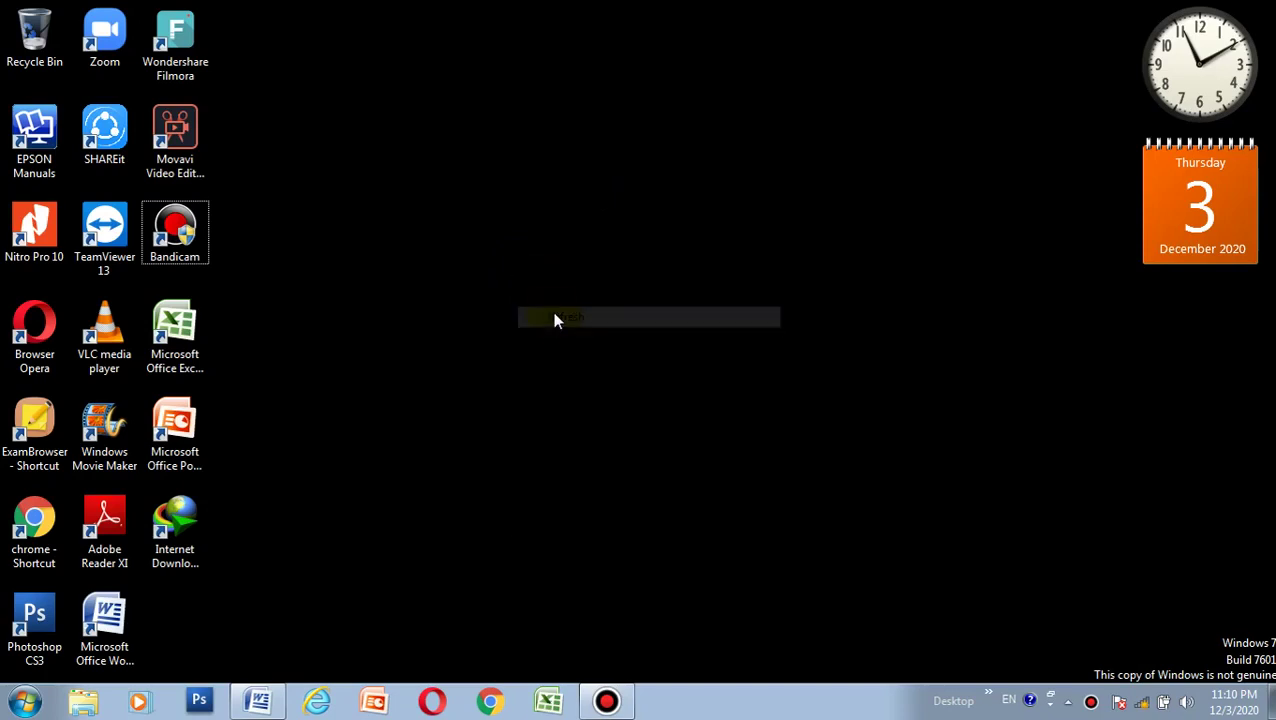
right_click(513, 224)
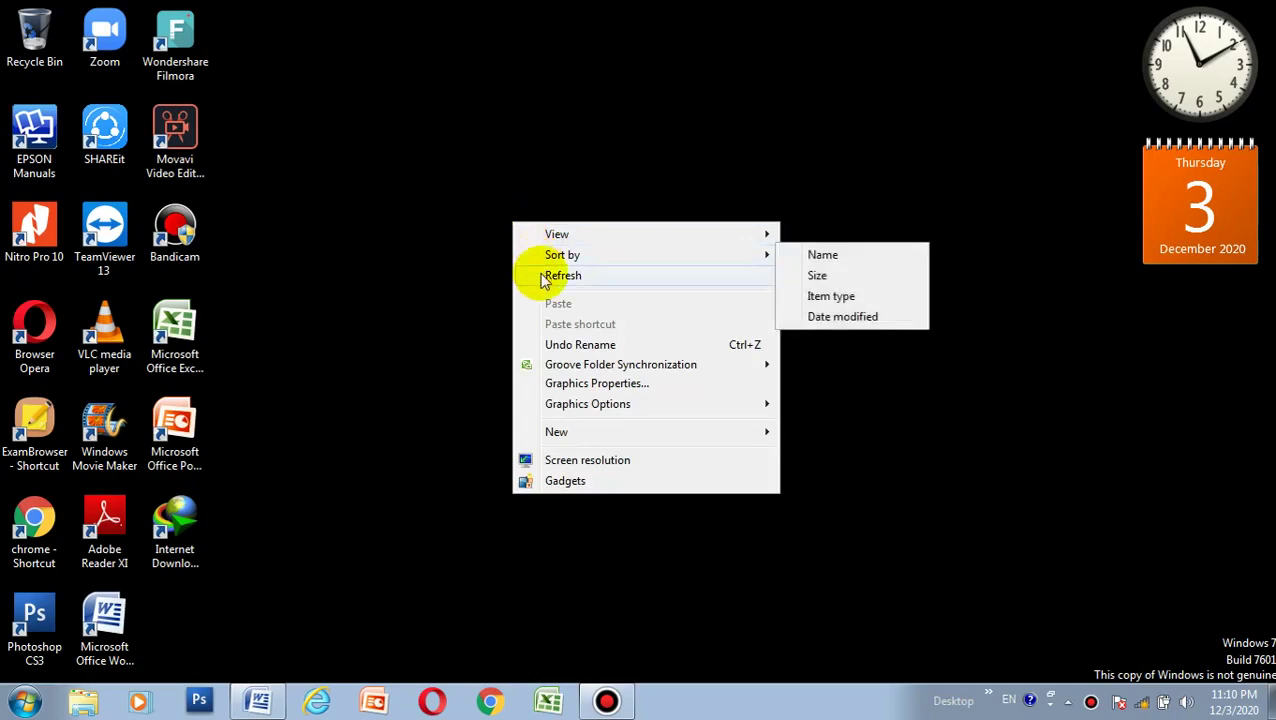
click(541, 275)
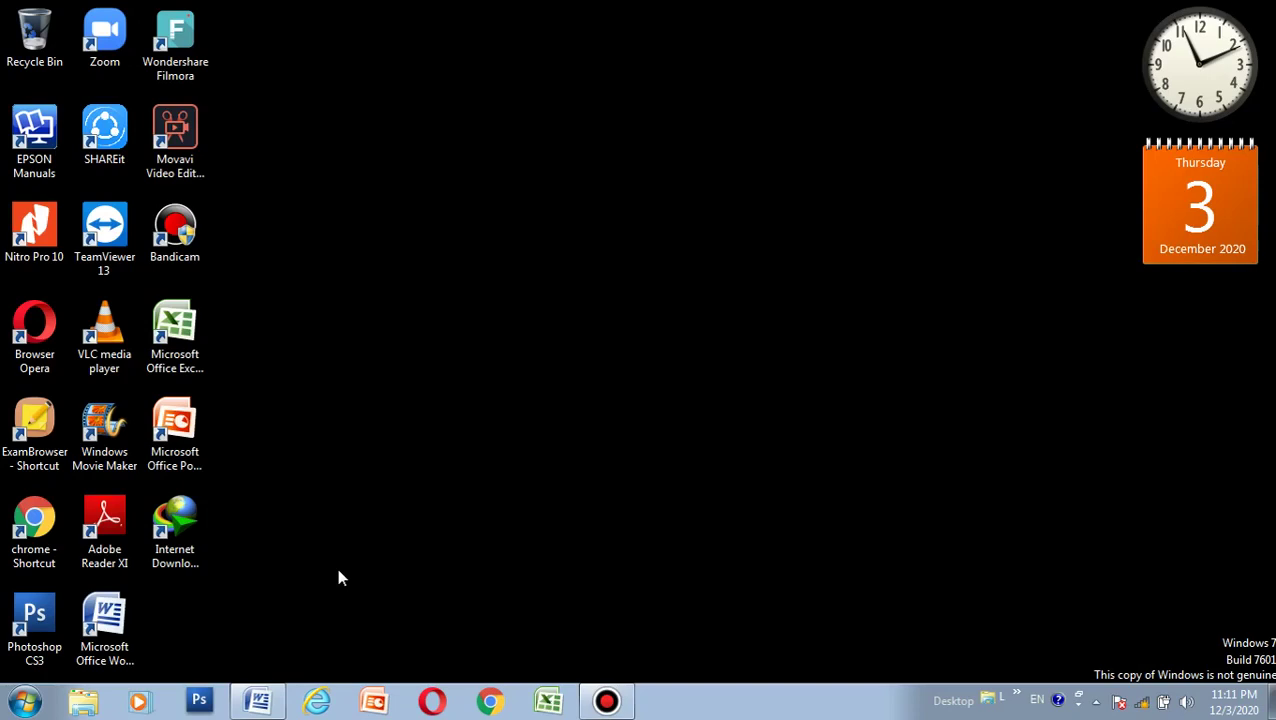
click(257, 703)
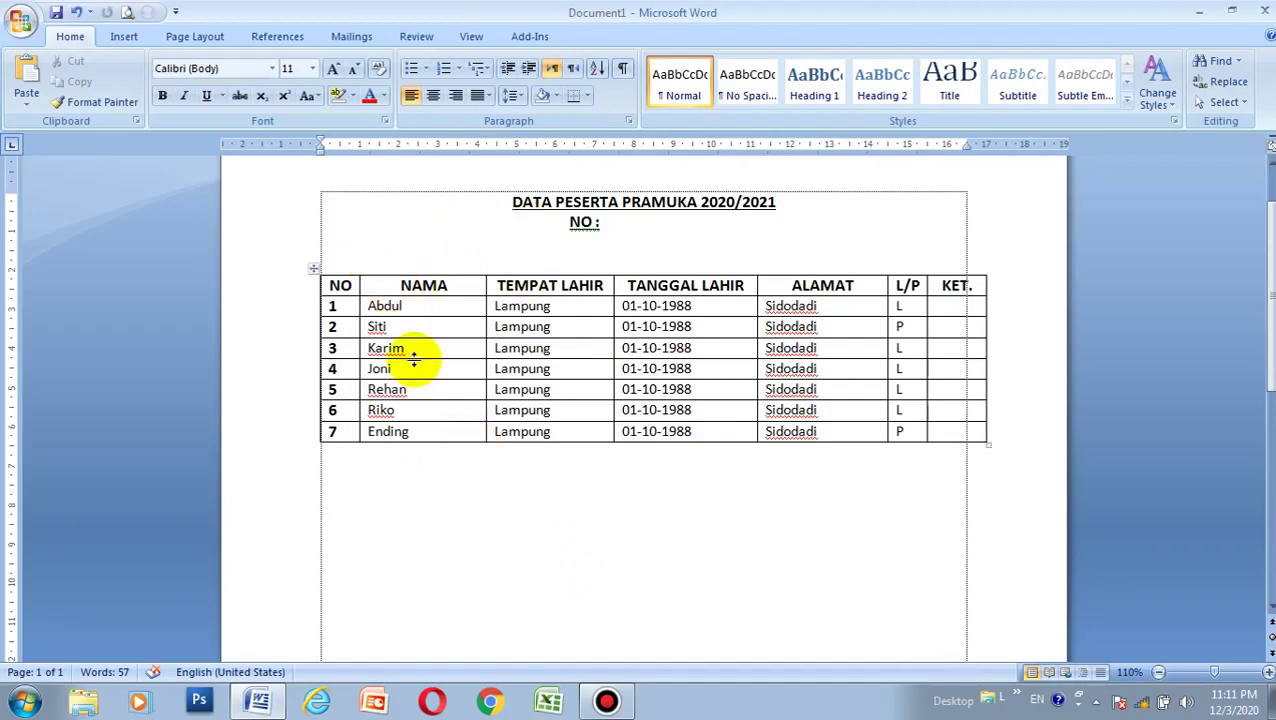
Step: Select the participant table and apply an orange banded built-in style from the Table Styles gallery
click(313, 274)
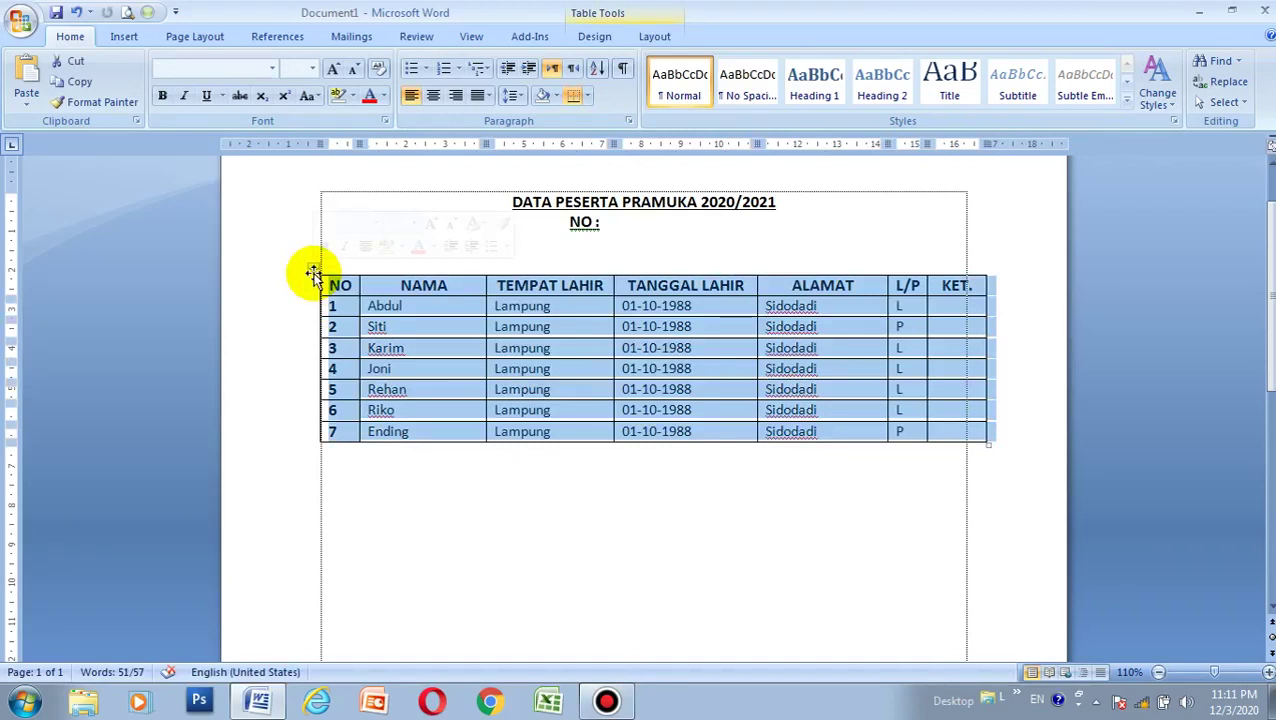
click(637, 43)
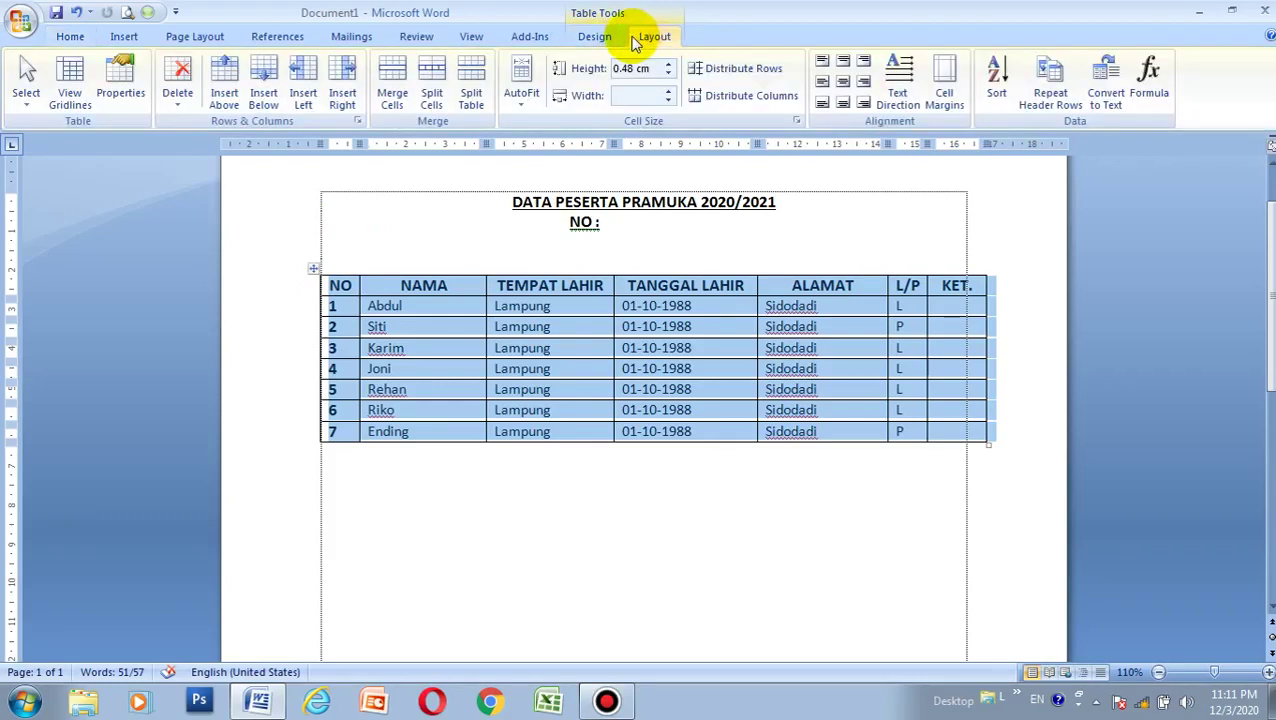
click(601, 41)
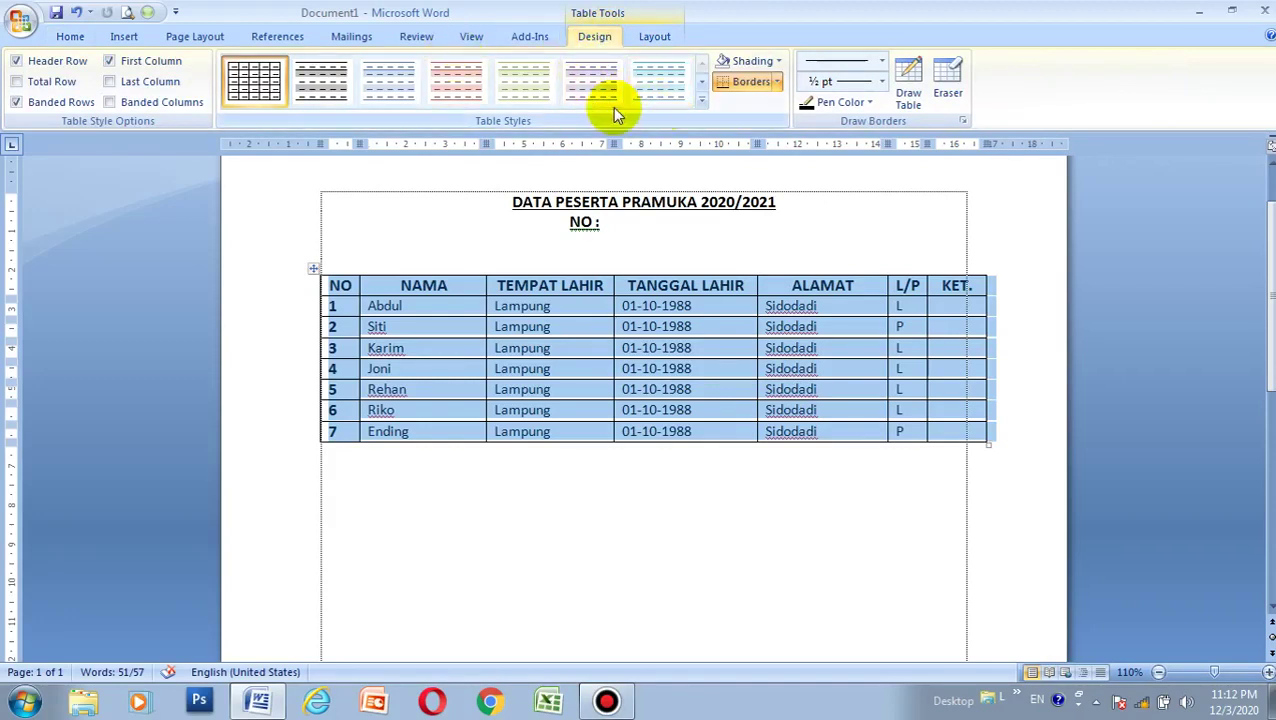
click(703, 104)
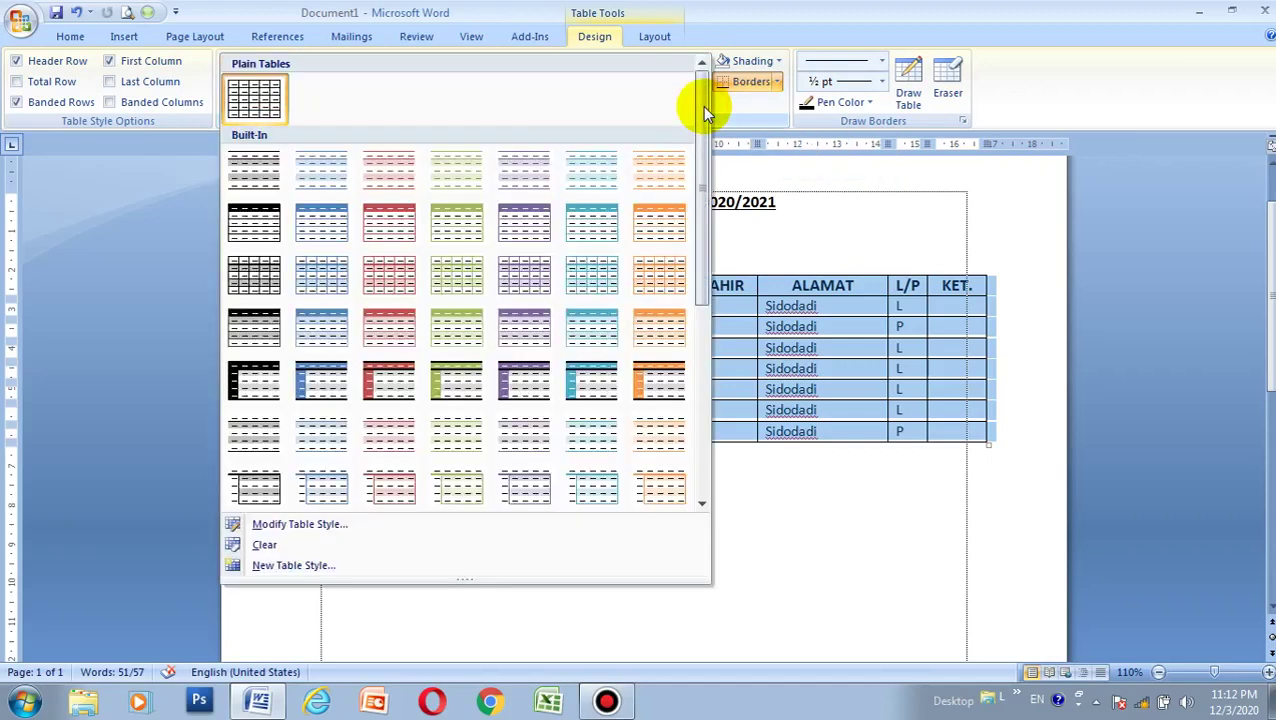
drag(703, 172, 732, 420)
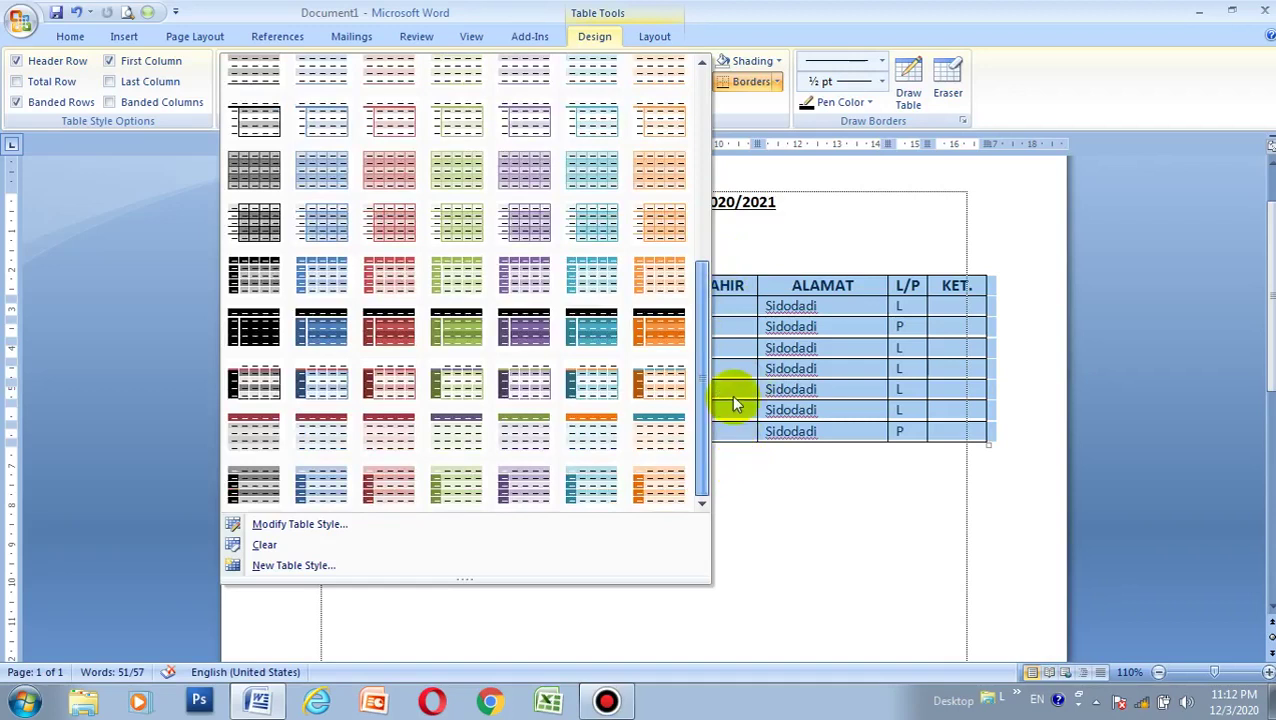
drag(732, 420, 730, 346)
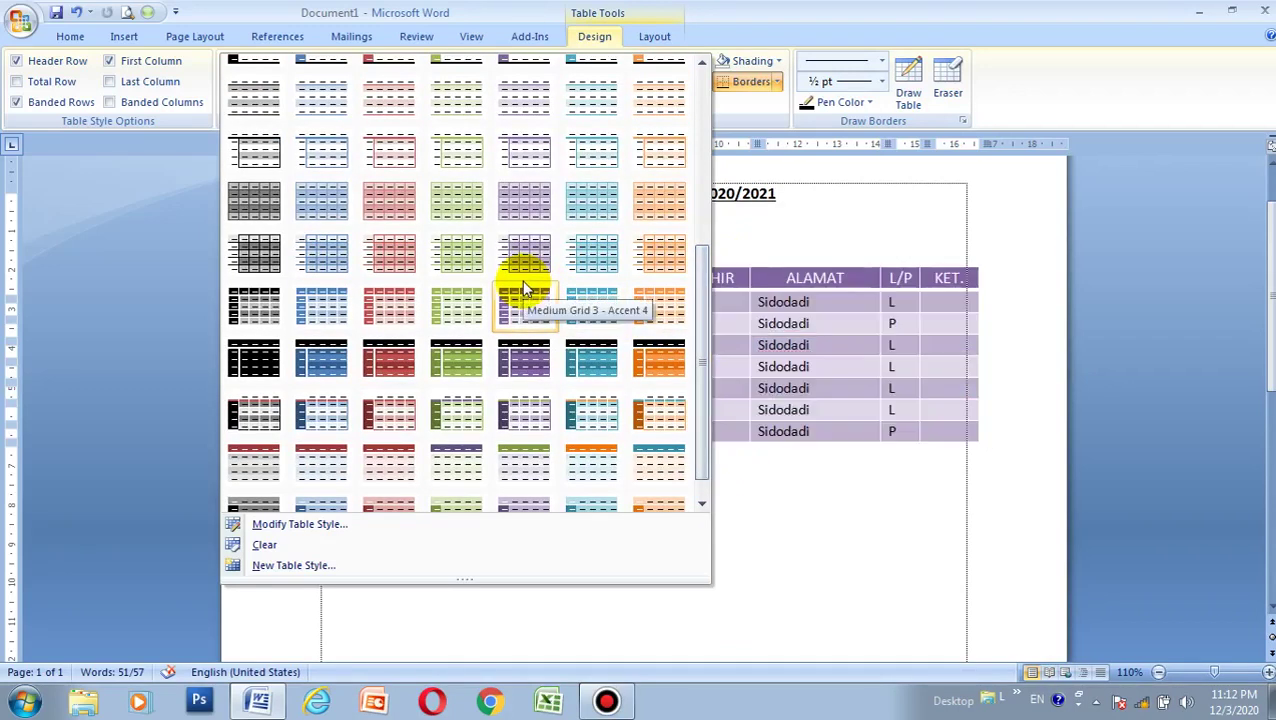
click(657, 314)
click(657, 482)
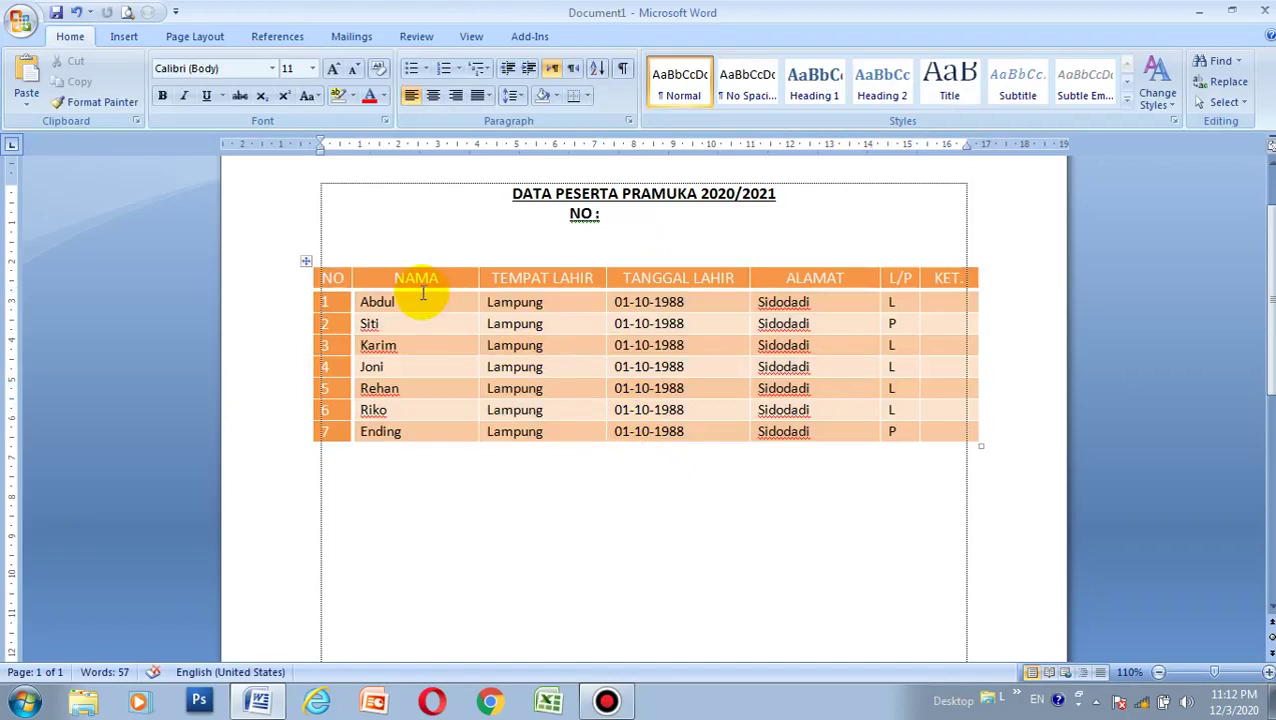
Step: Check the NO header and last-row cells, then select the entire participant table again
click(305, 260)
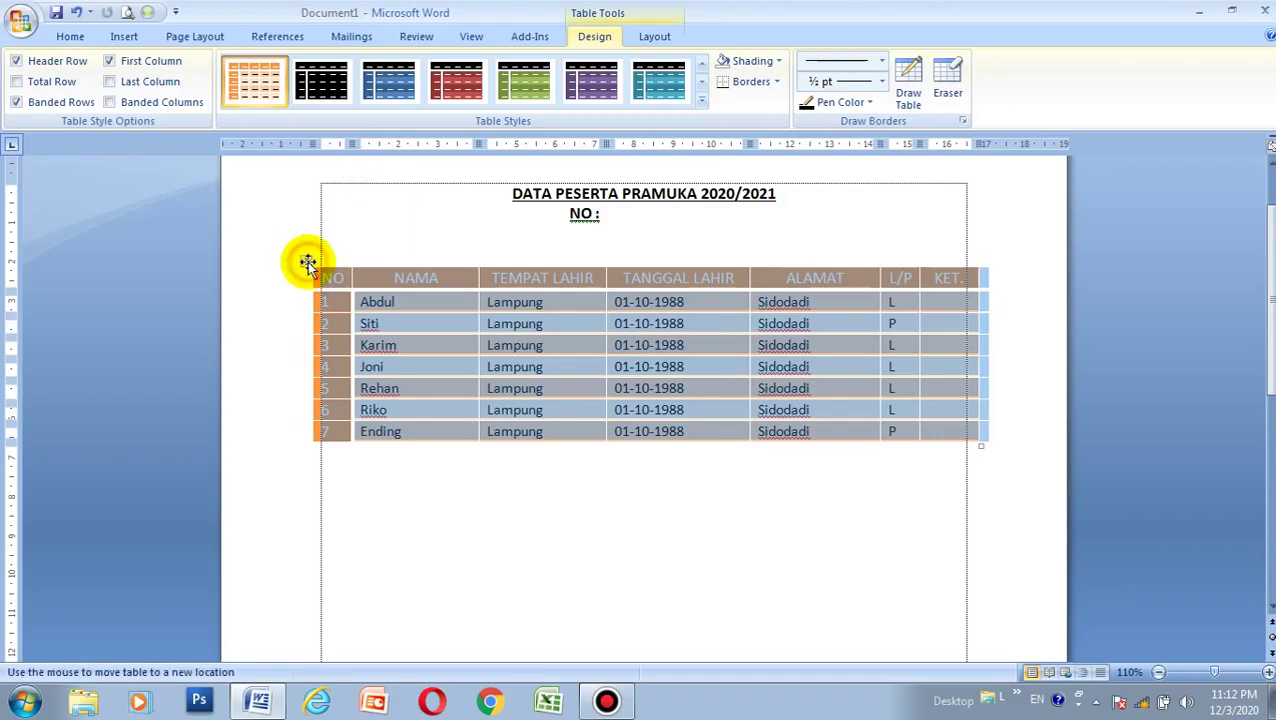
click(352, 257)
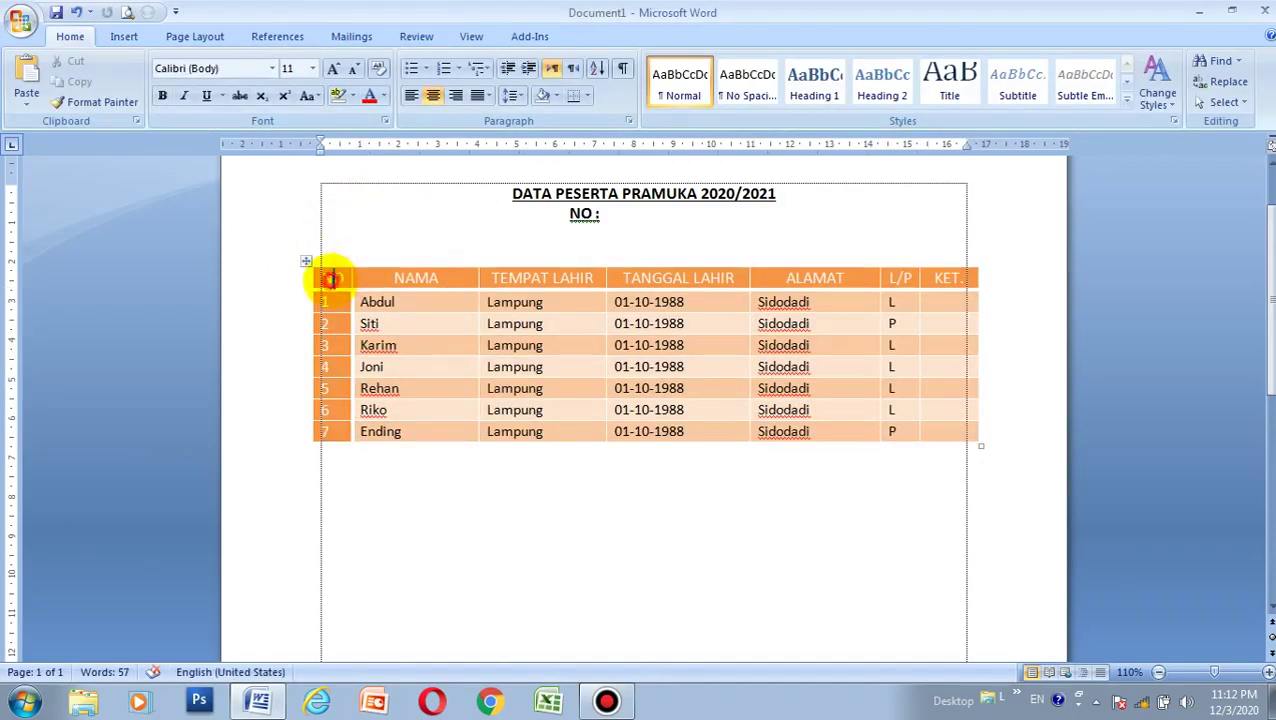
click(331, 279)
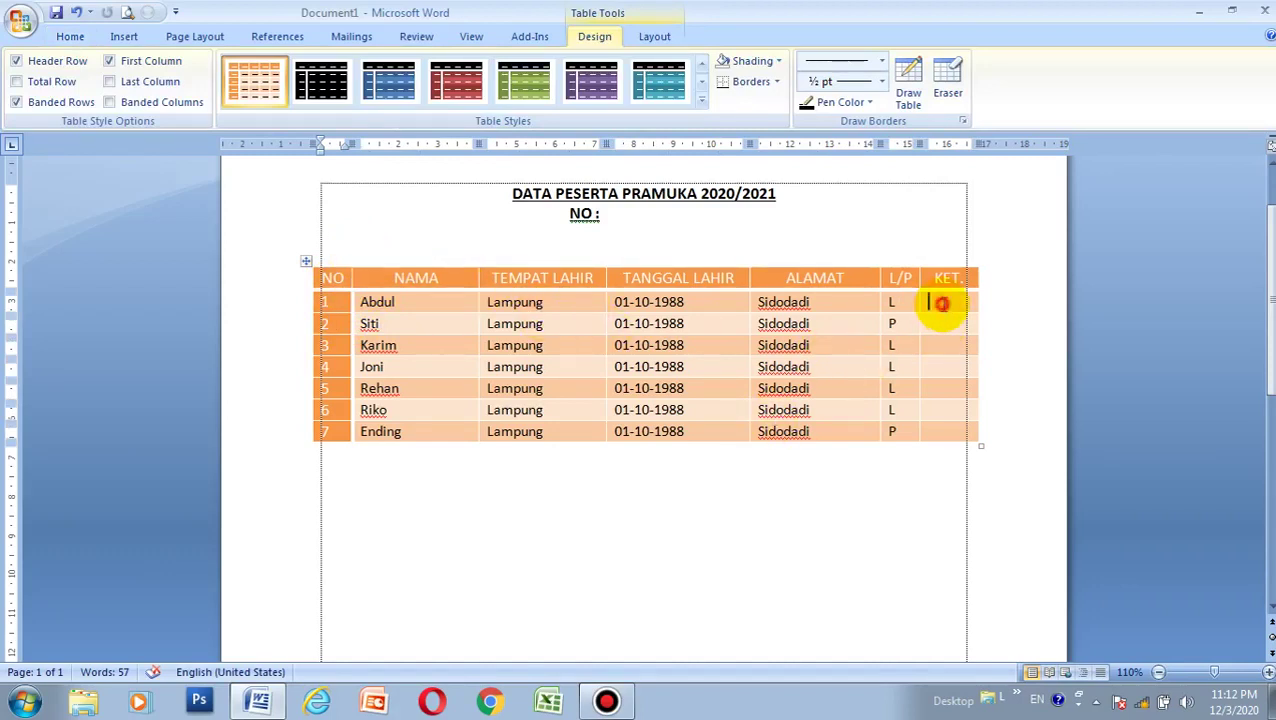
click(449, 433)
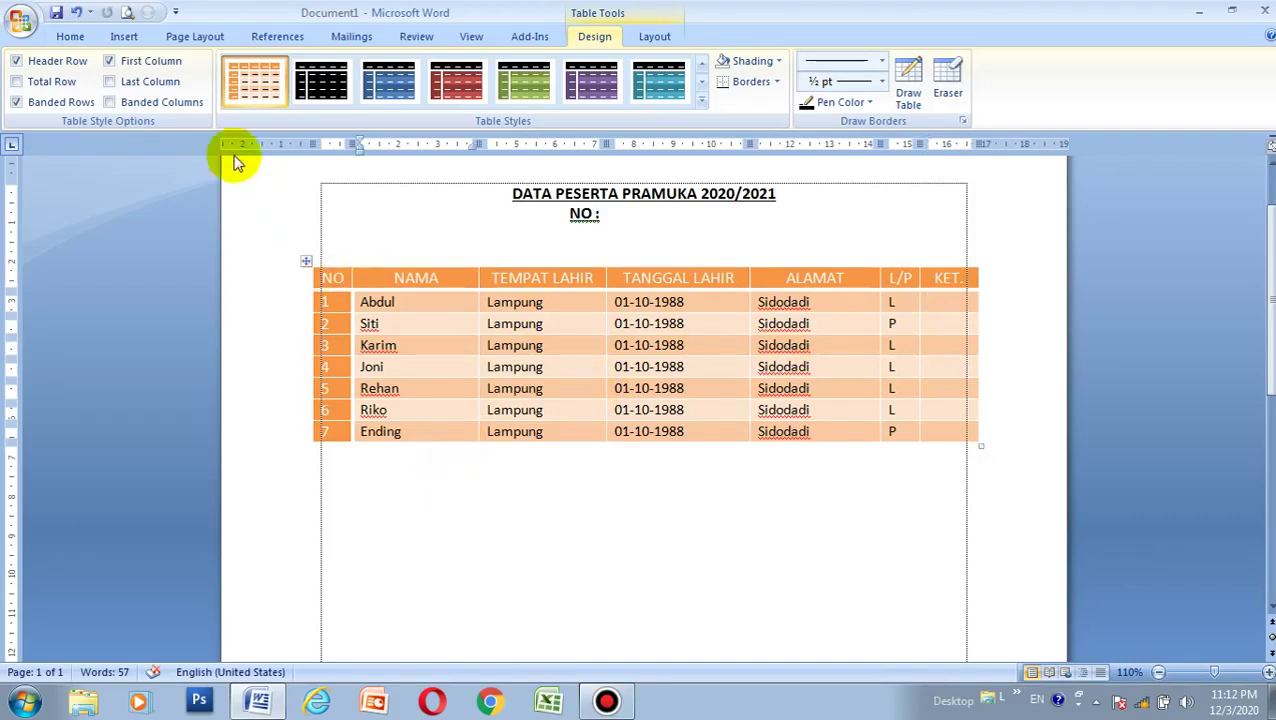
click(310, 264)
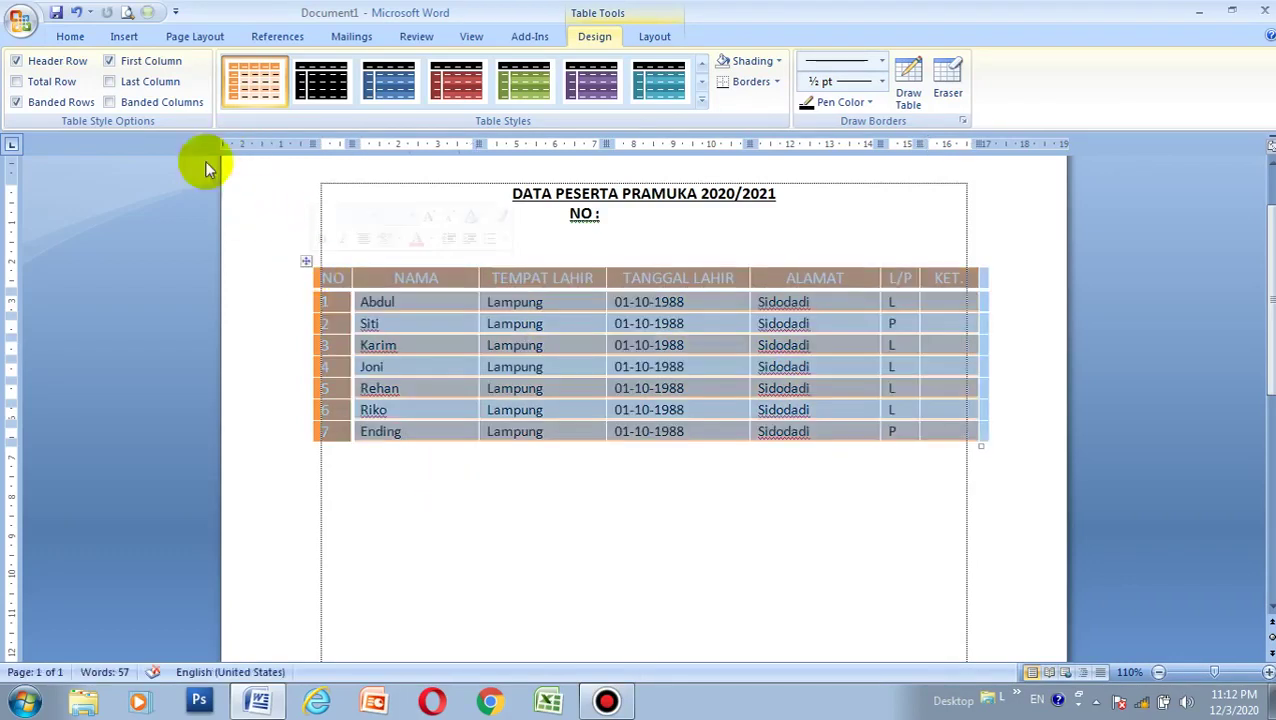
click(110, 62)
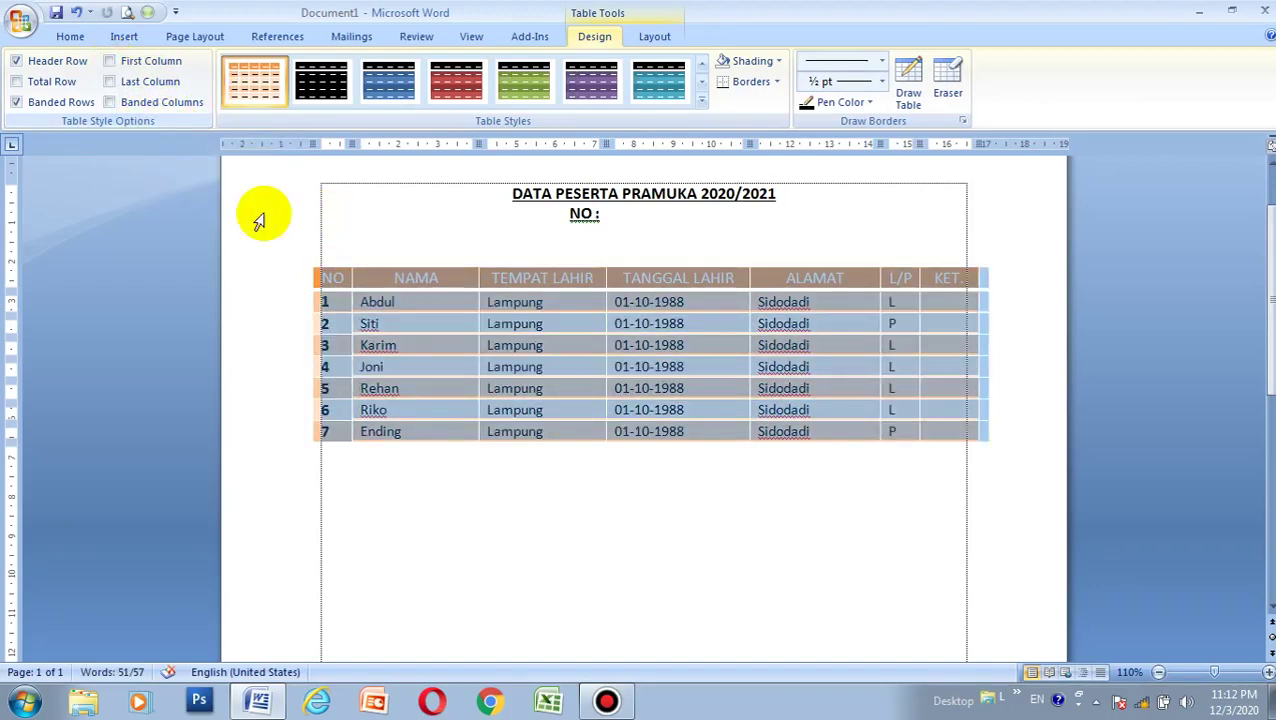
click(332, 324)
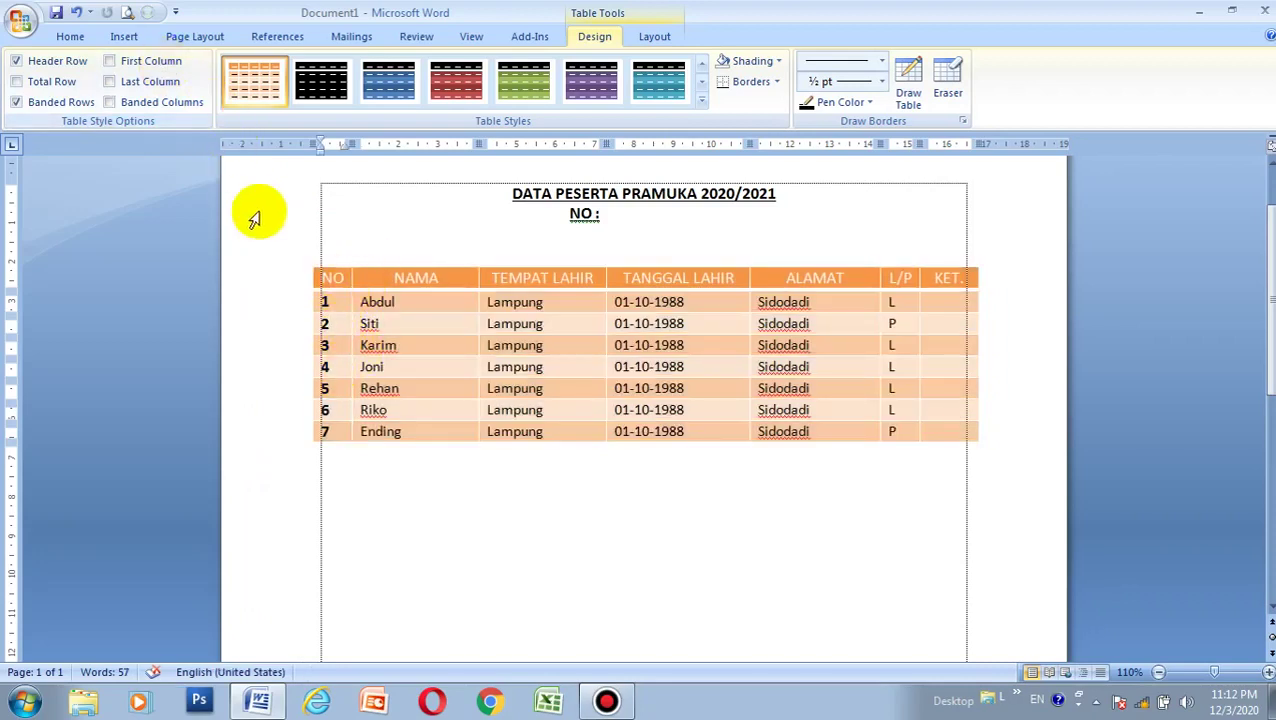
click(307, 265)
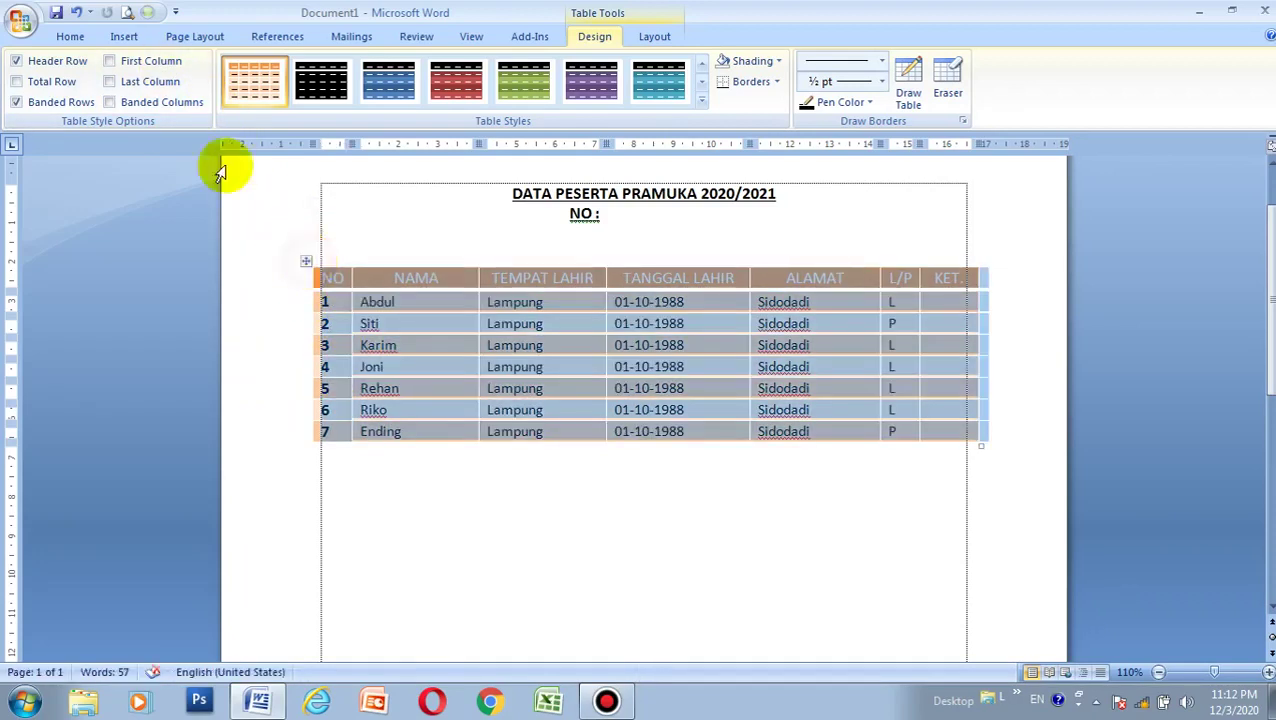
click(150, 83)
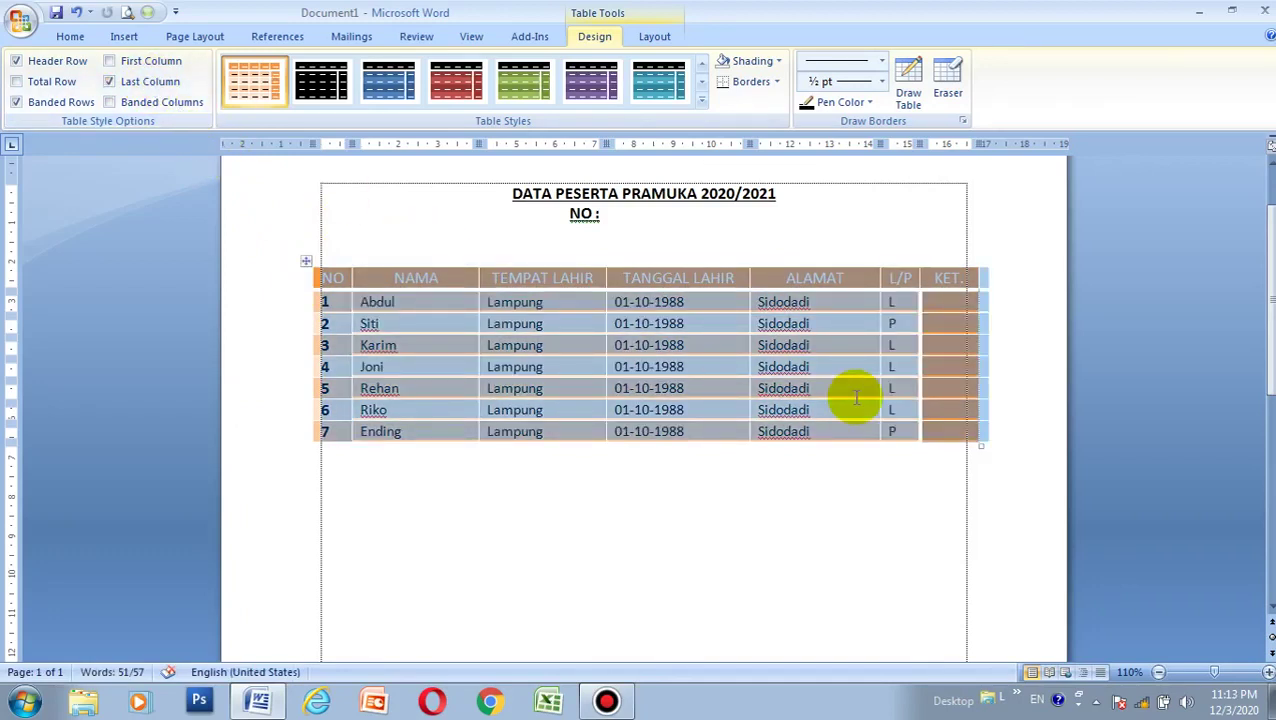
click(945, 367)
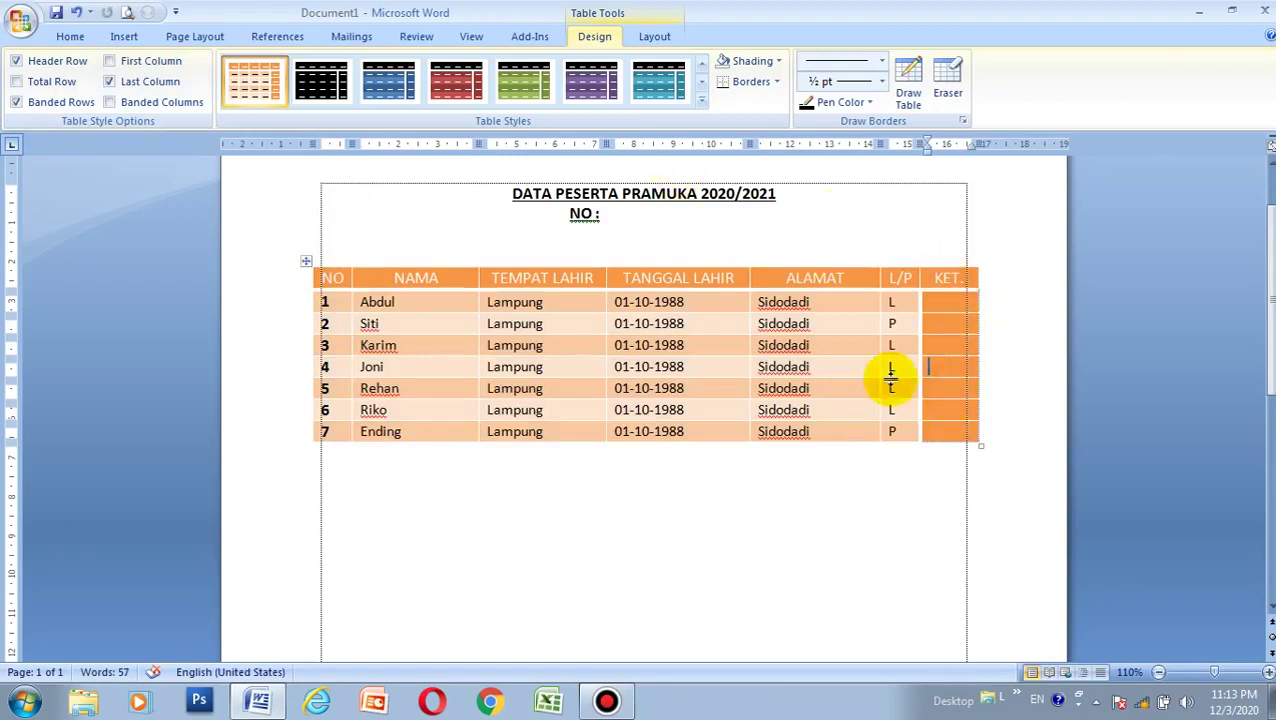
click(109, 62)
click(110, 81)
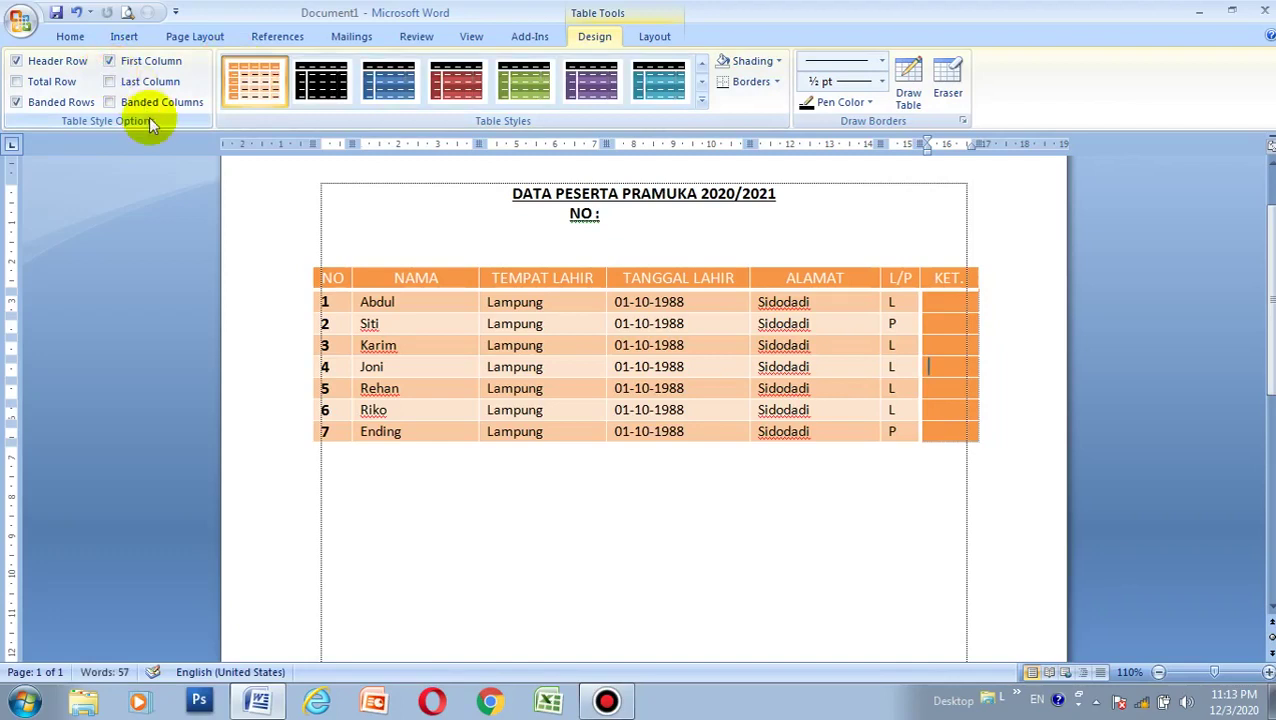
click(350, 298)
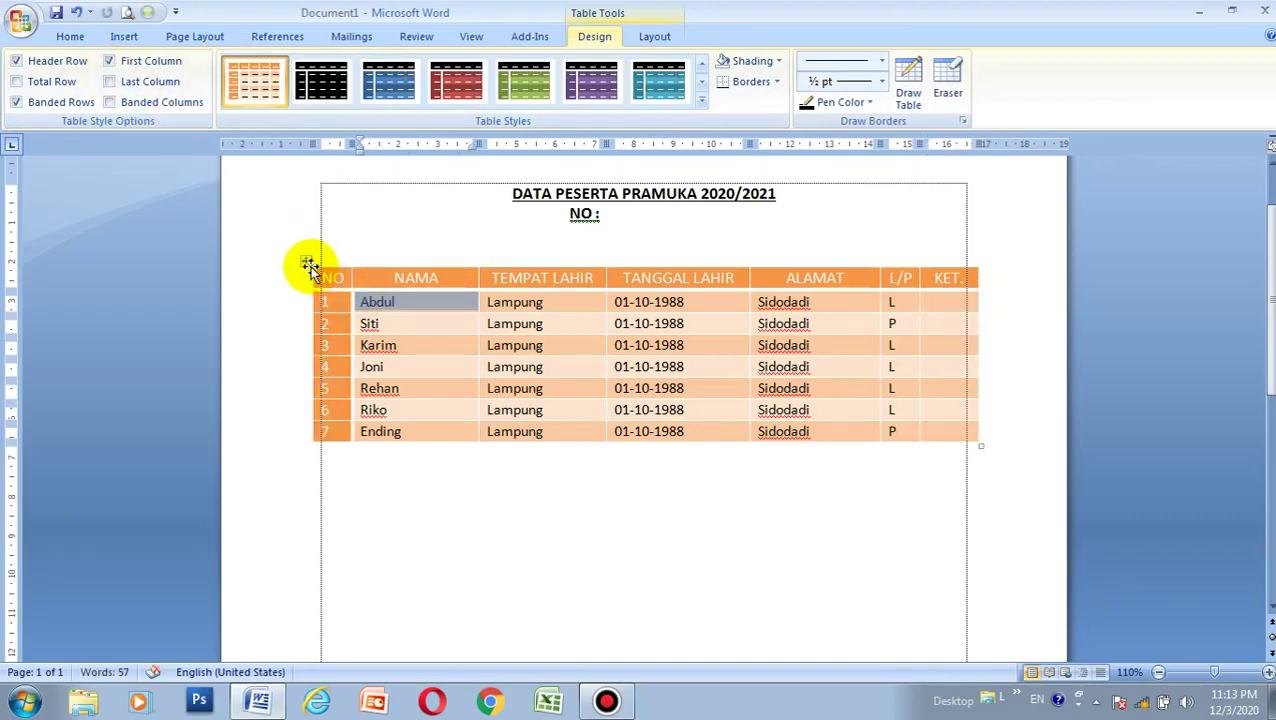
click(306, 262)
click(109, 61)
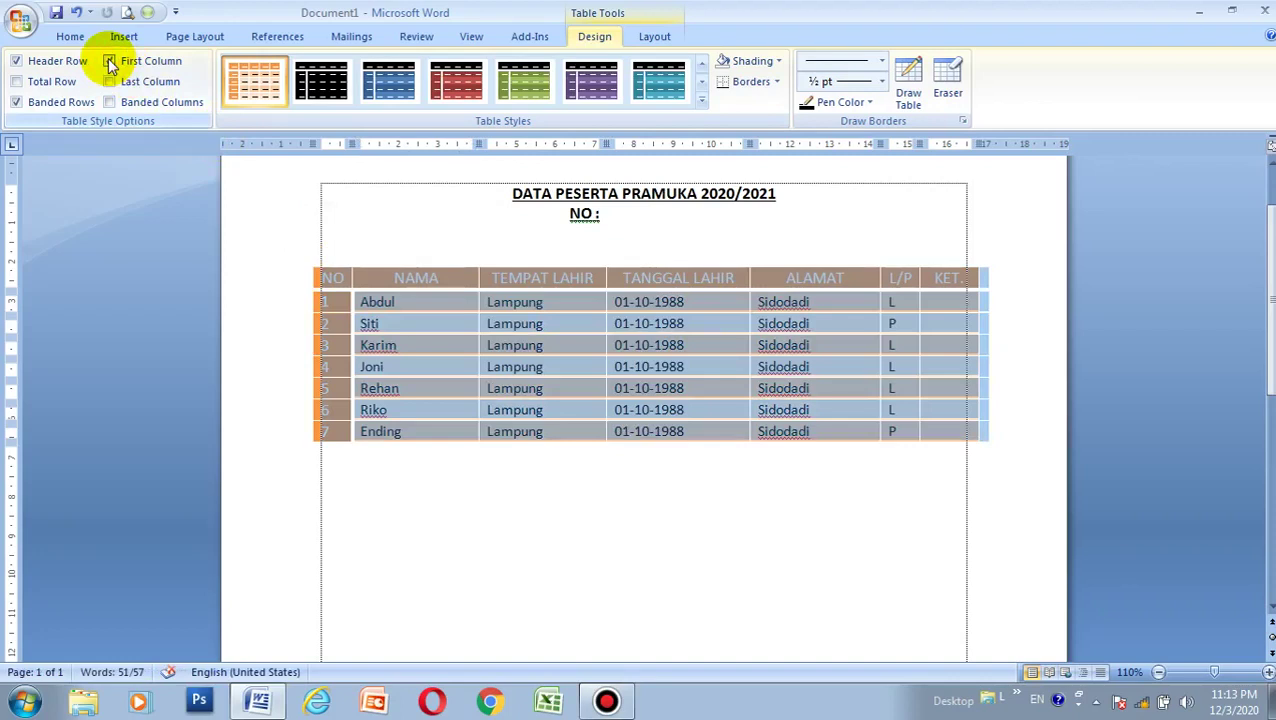
click(30, 112)
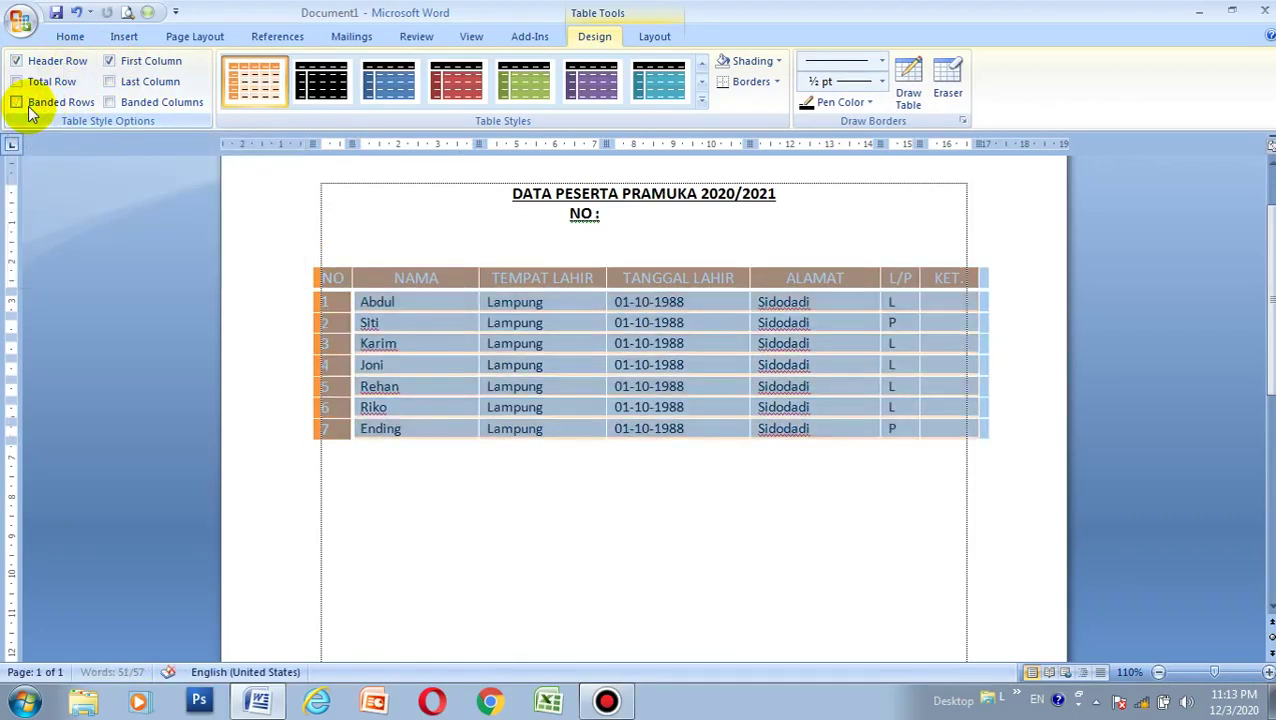
click(17, 104)
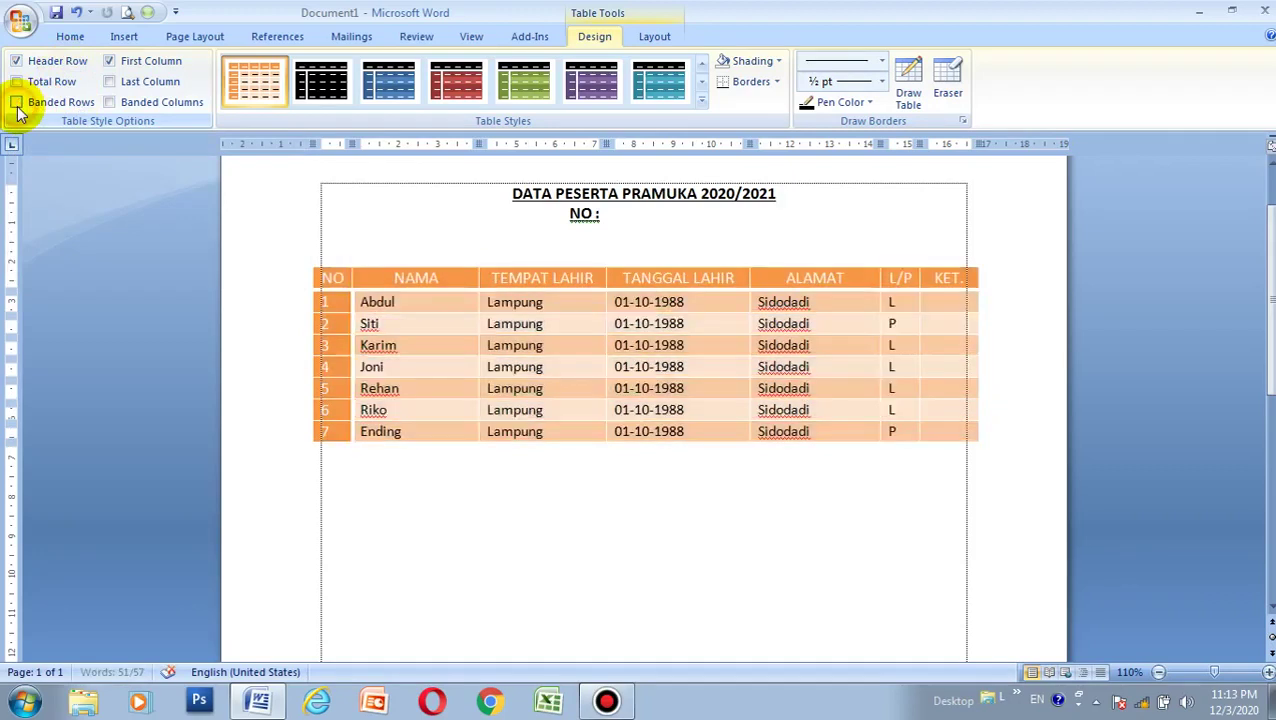
click(552, 447)
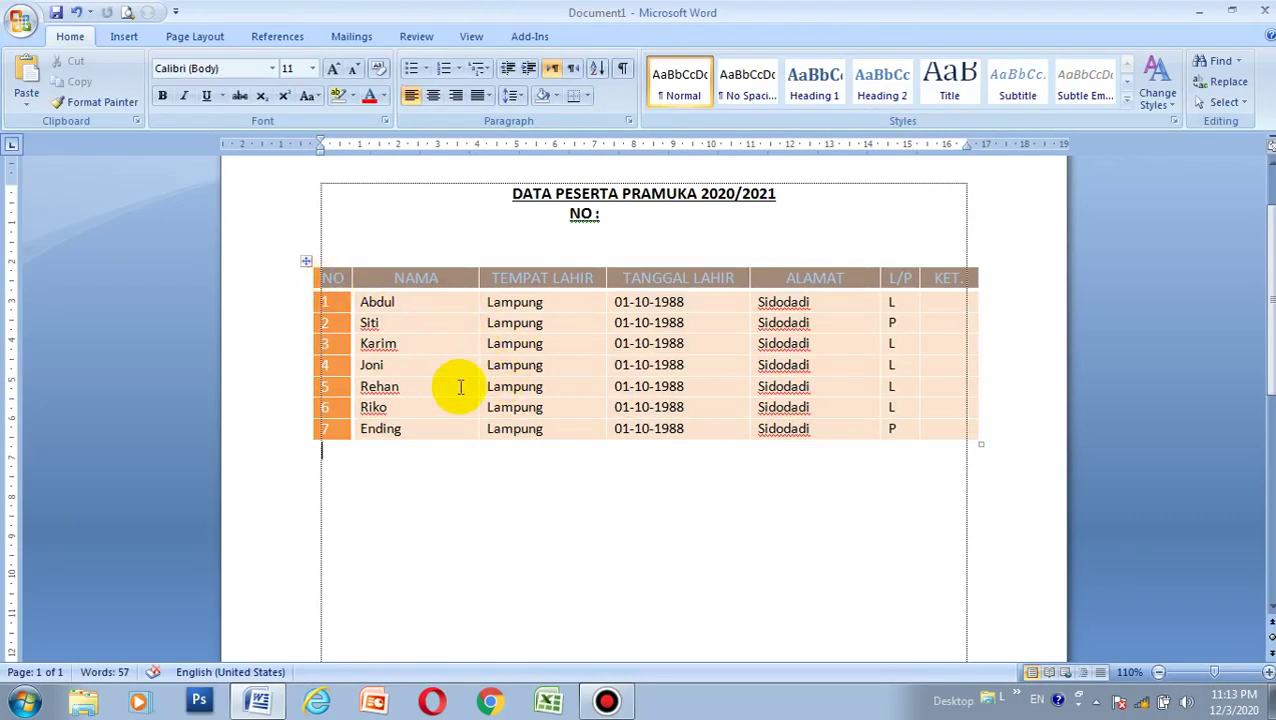
click(401, 251)
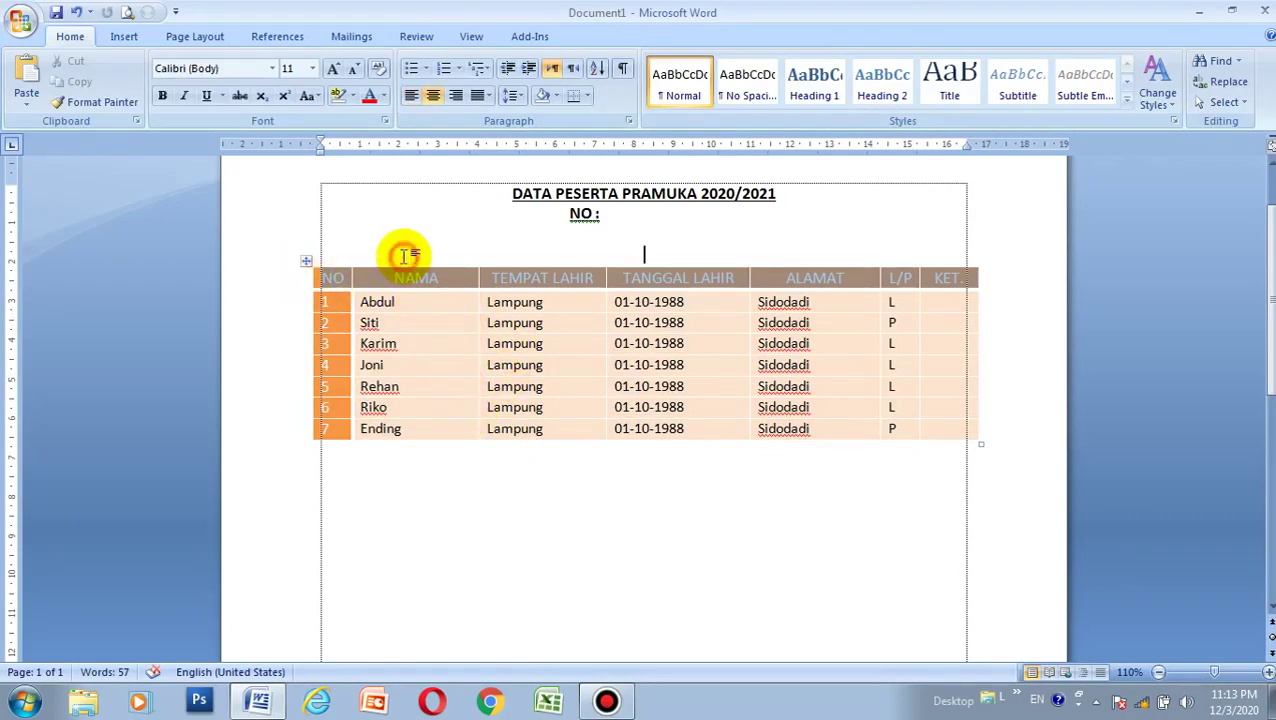
click(305, 259)
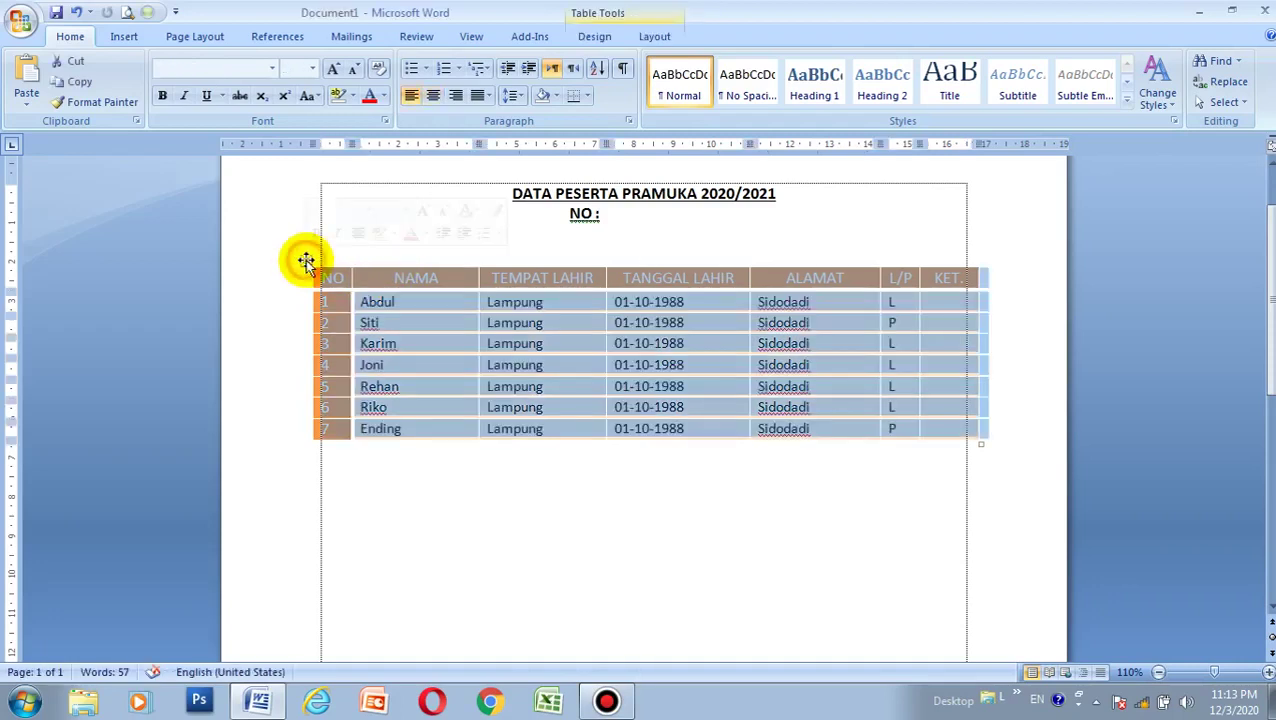
click(594, 36)
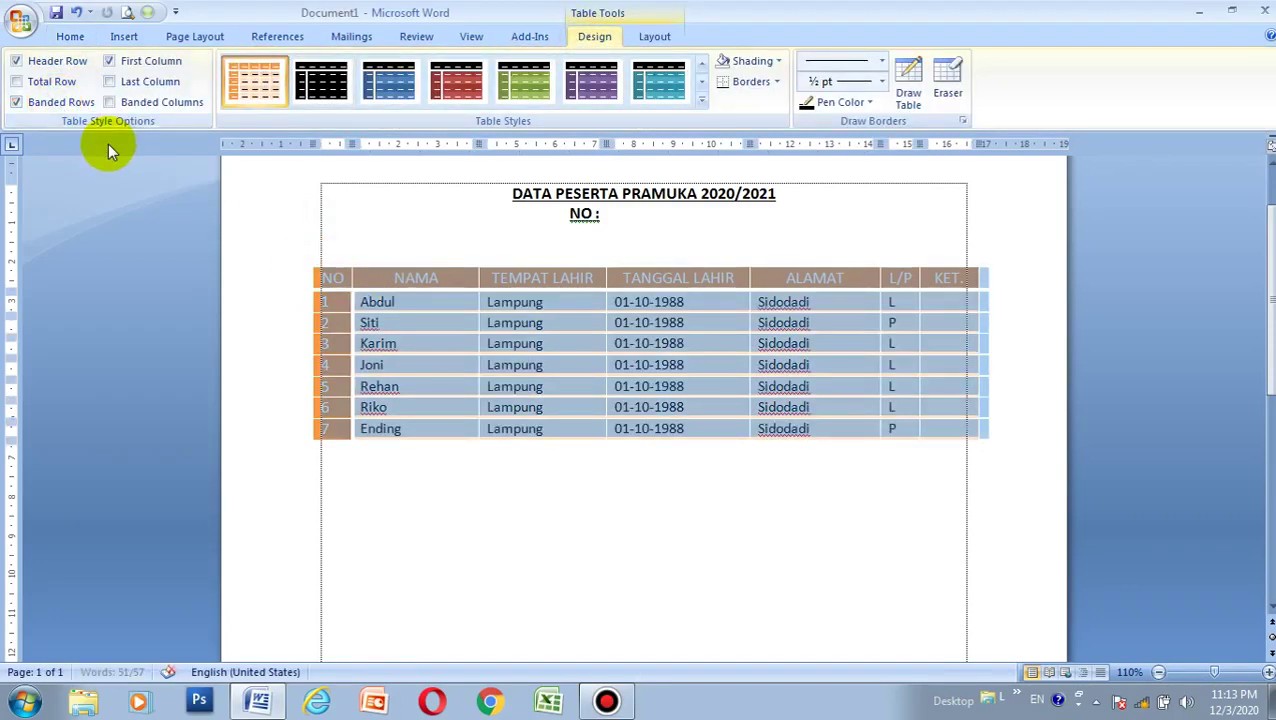
click(512, 368)
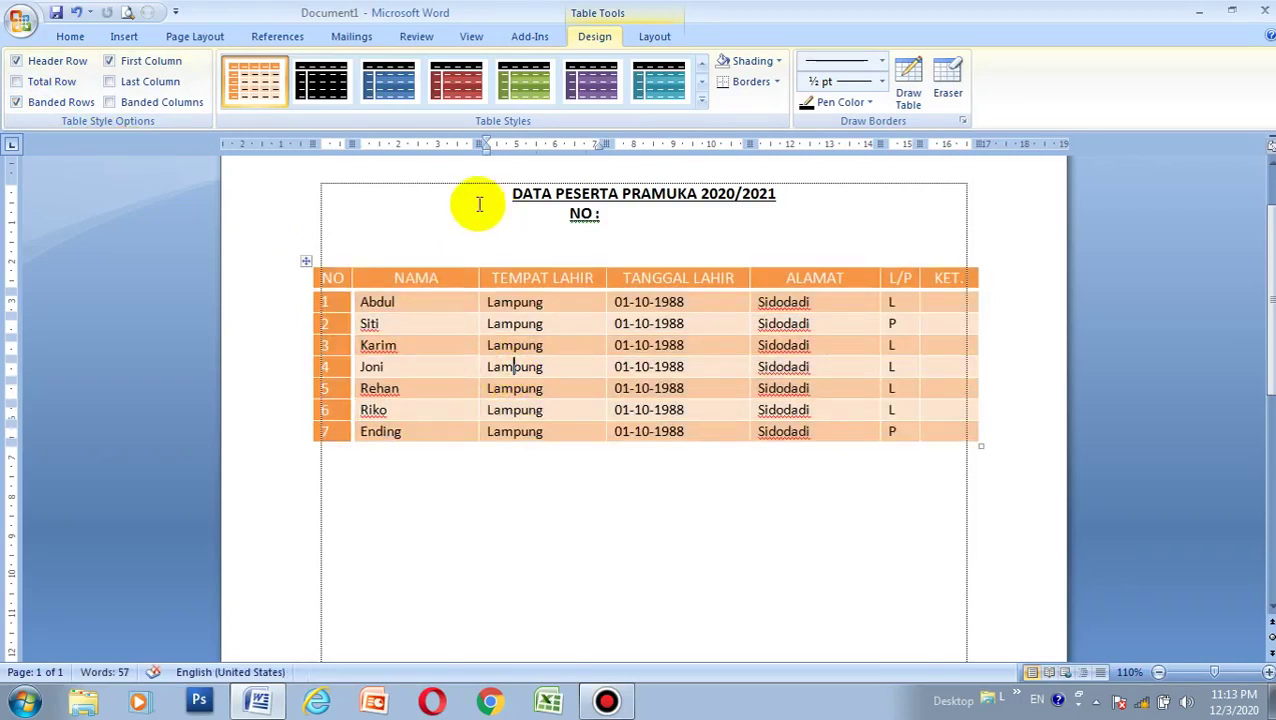
click(306, 263)
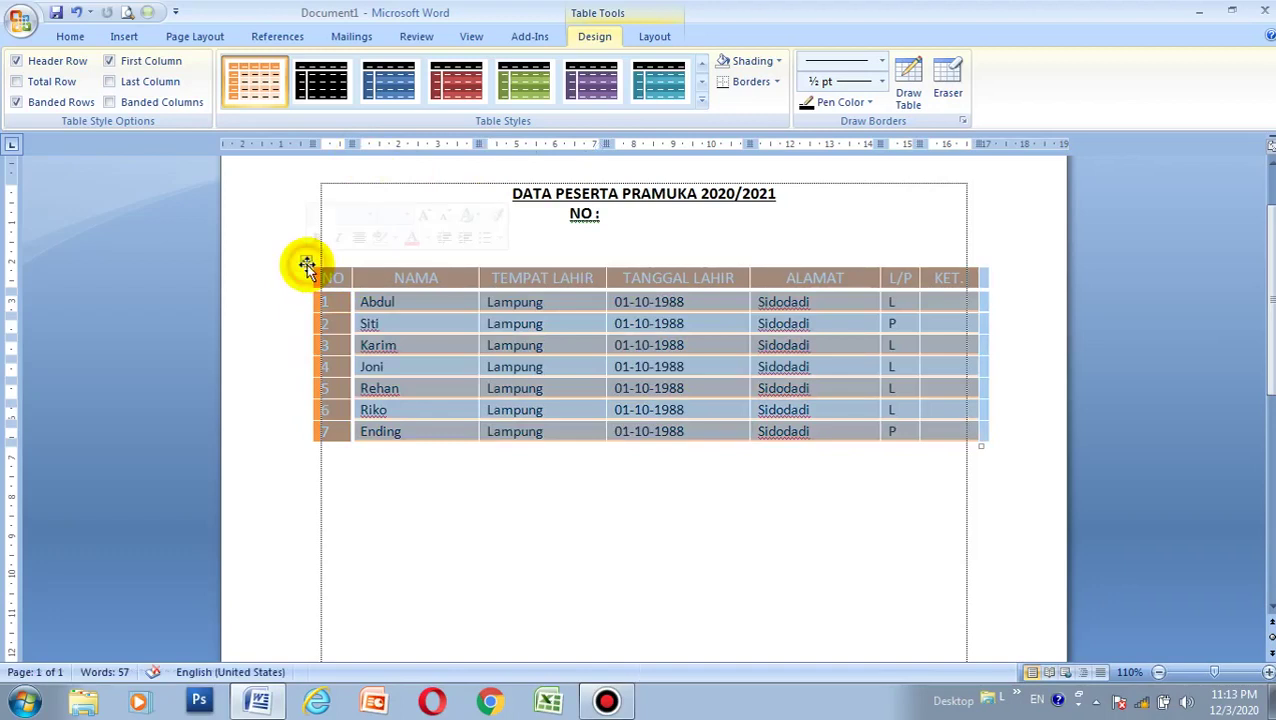
click(46, 66)
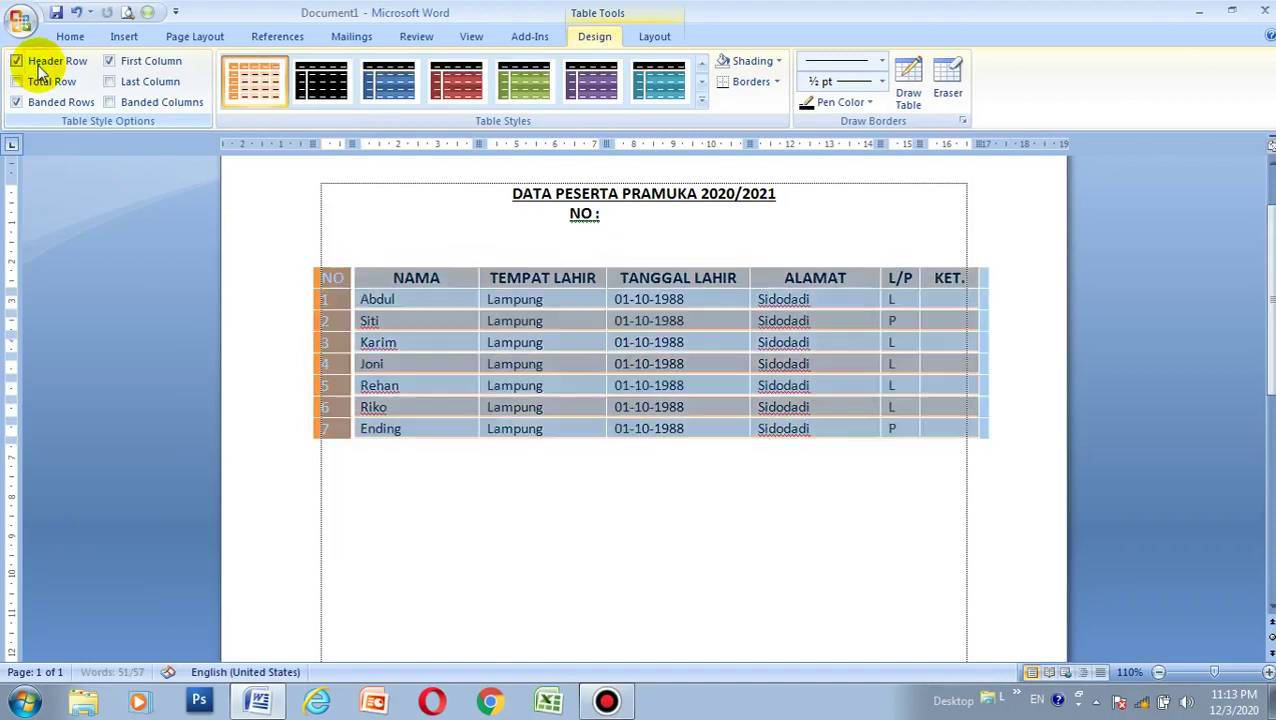
click(38, 66)
click(38, 66)
click(422, 223)
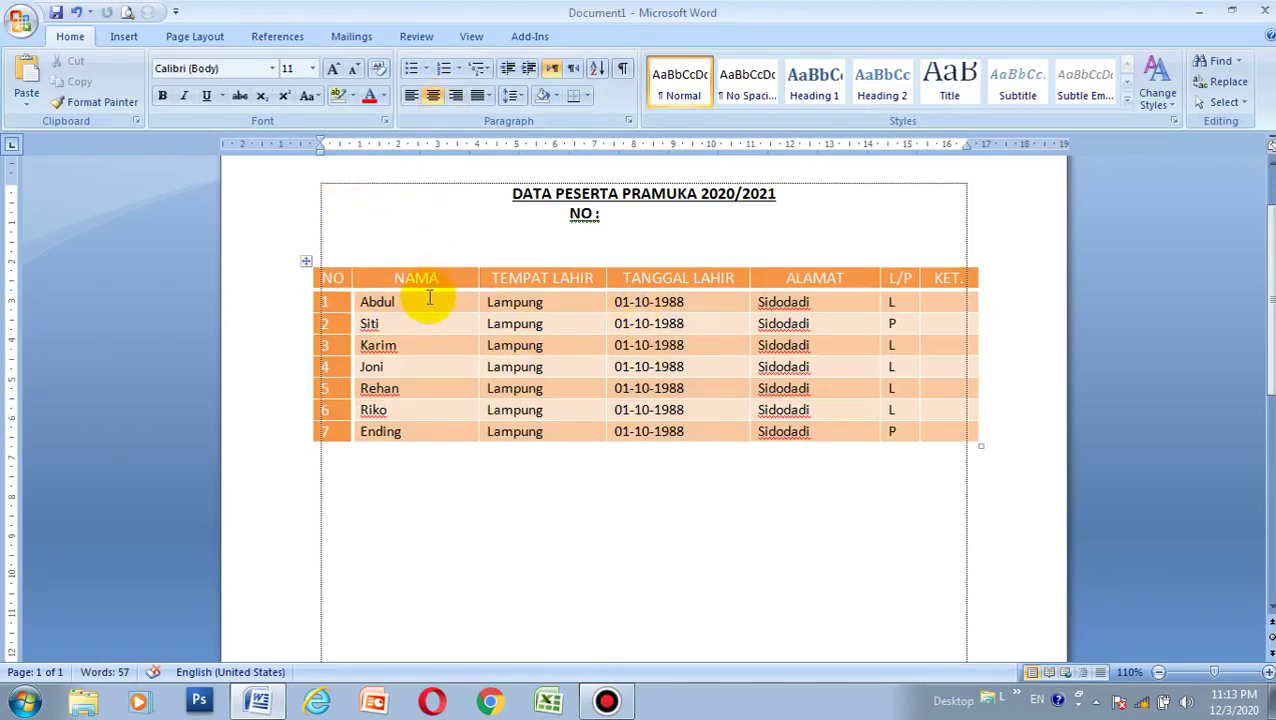
click(307, 262)
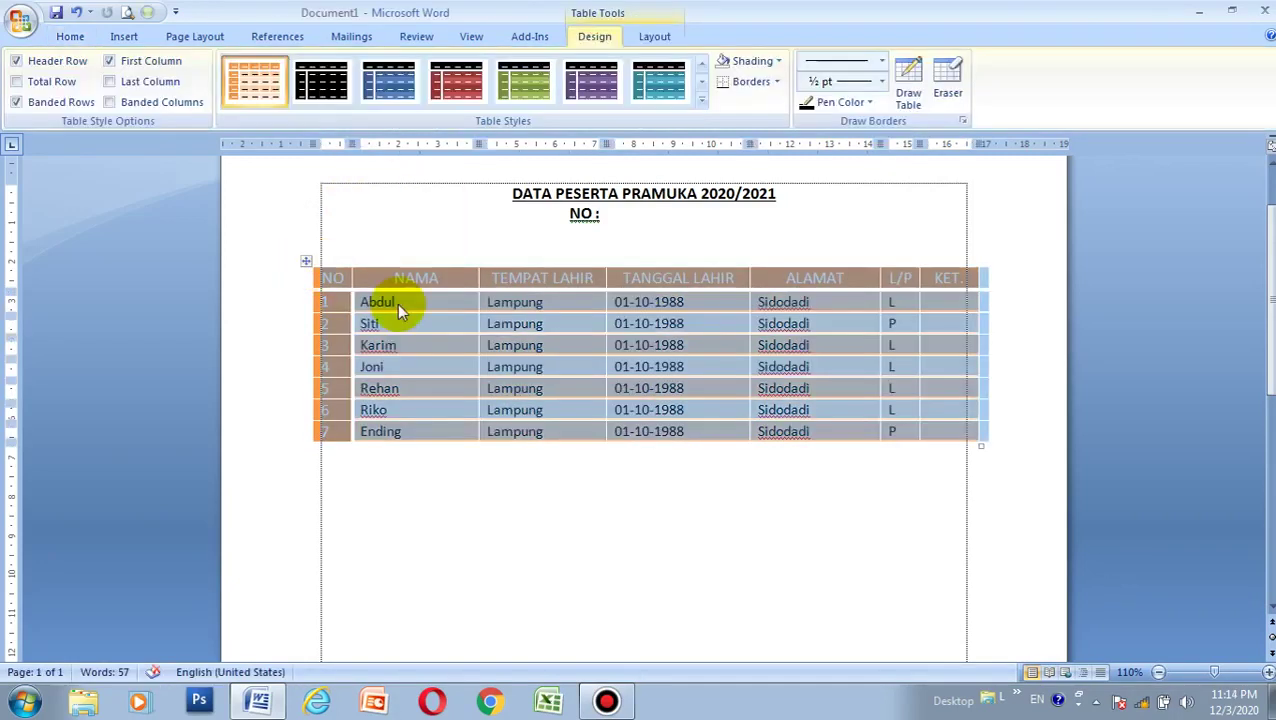
click(20, 61)
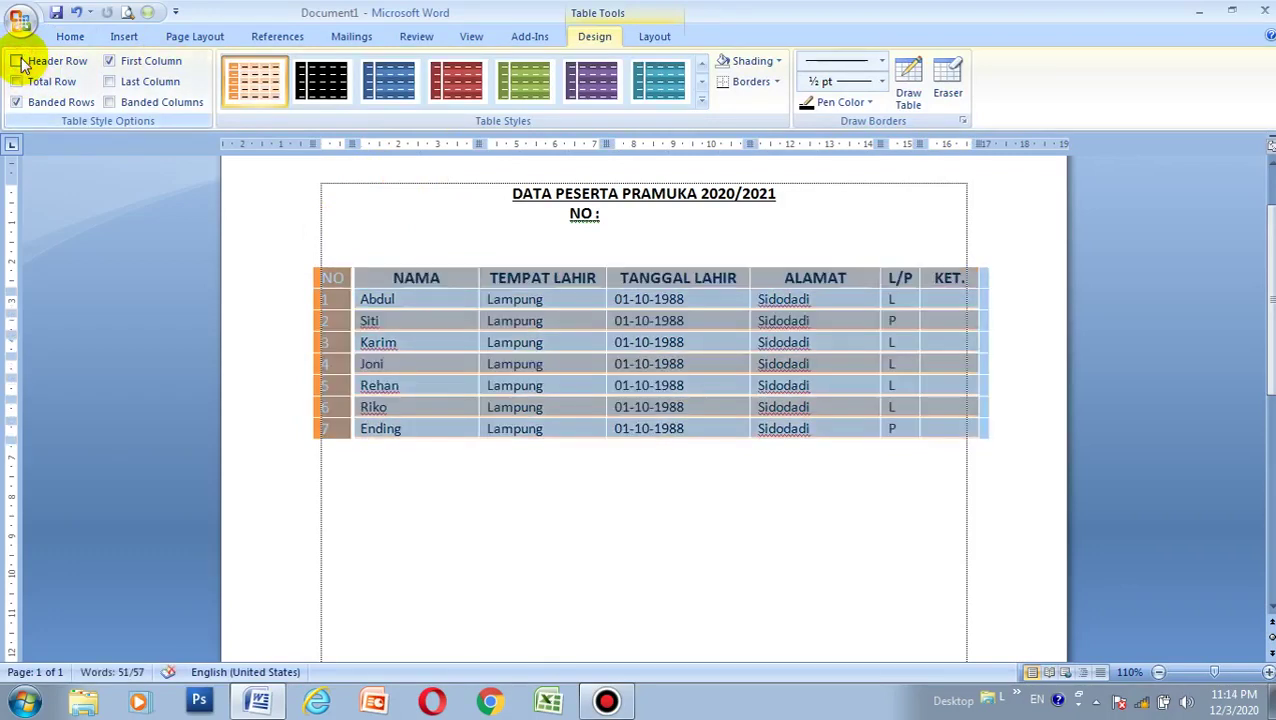
click(20, 61)
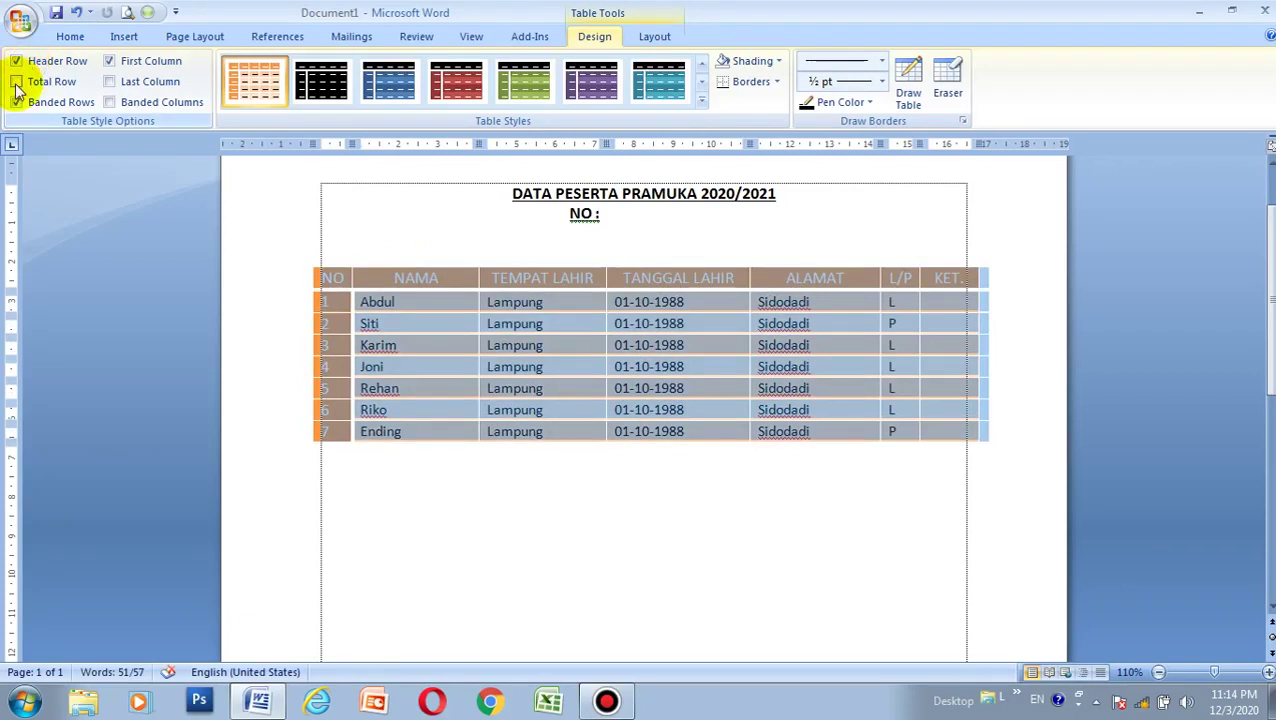
Step: Turn on Total Row so the Ending row is bold, and try Banded Columns
click(16, 84)
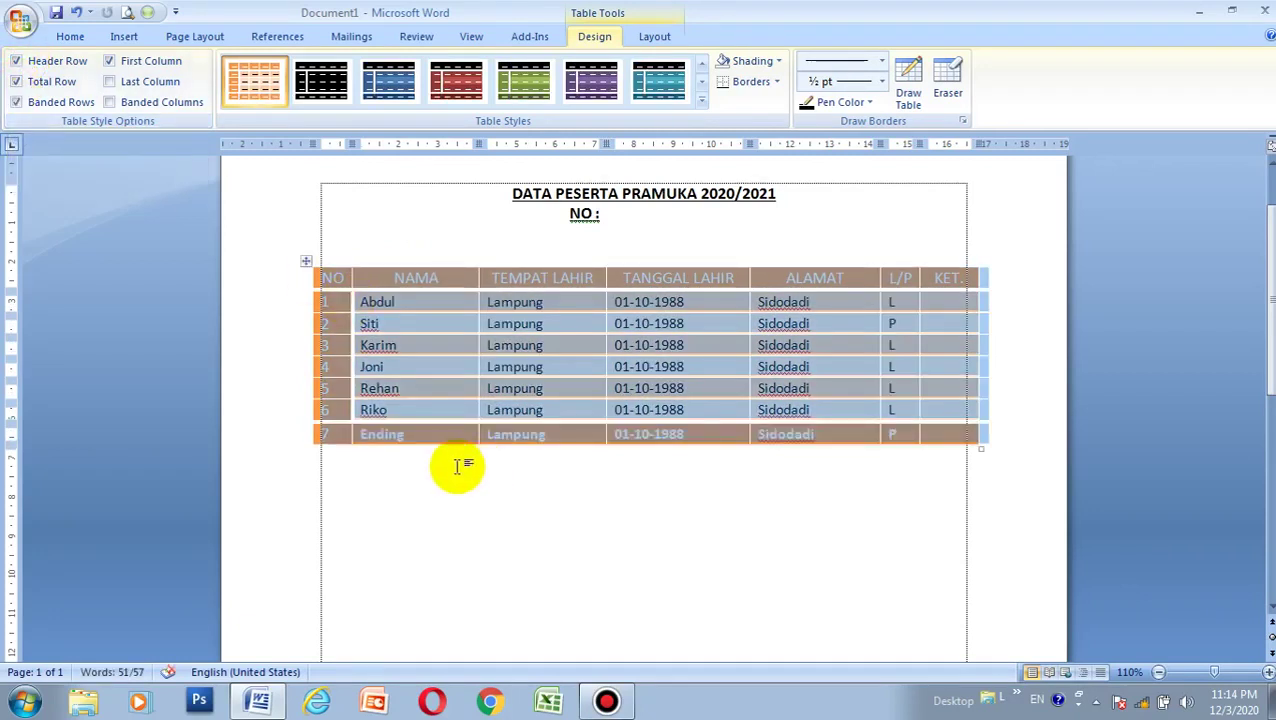
click(414, 452)
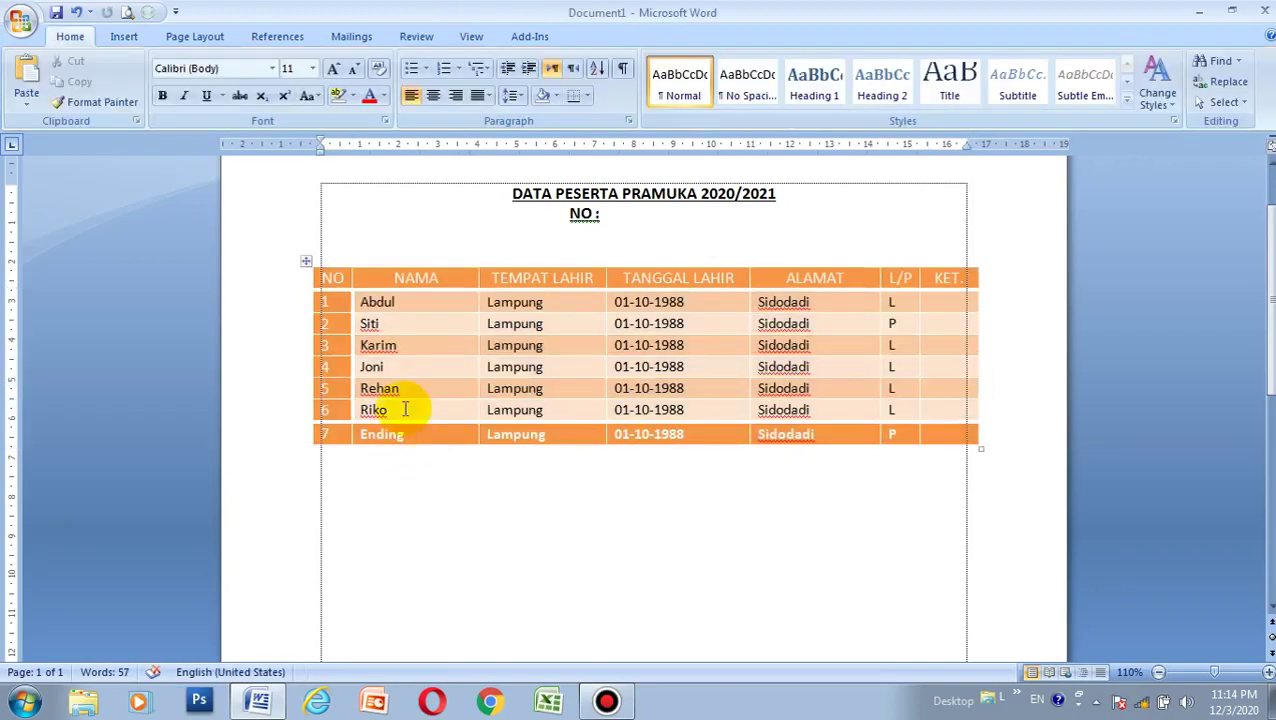
click(305, 259)
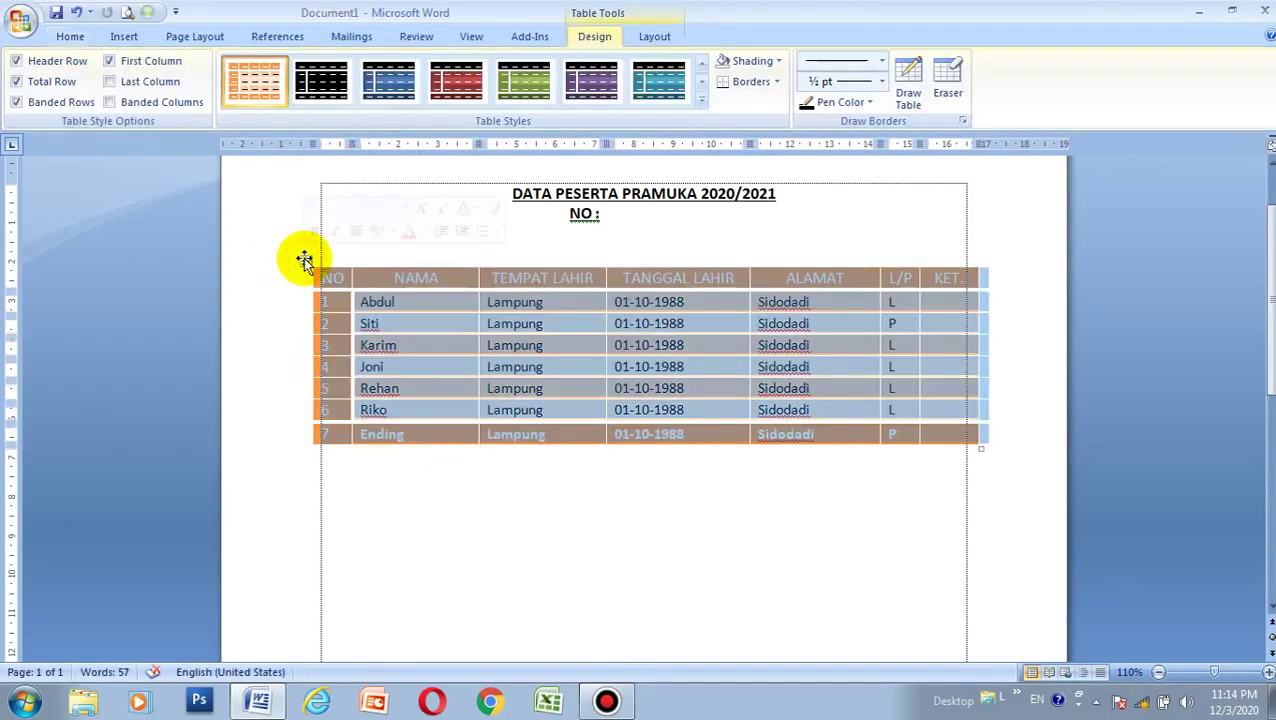
click(135, 103)
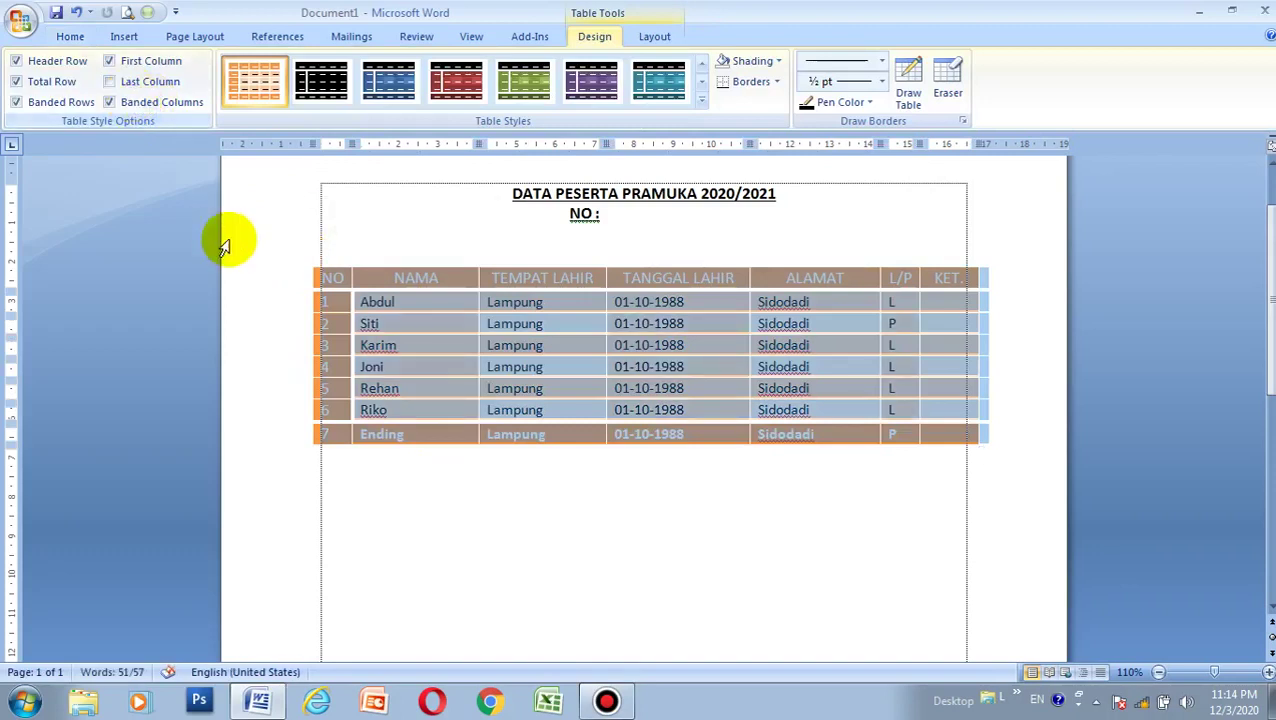
click(366, 238)
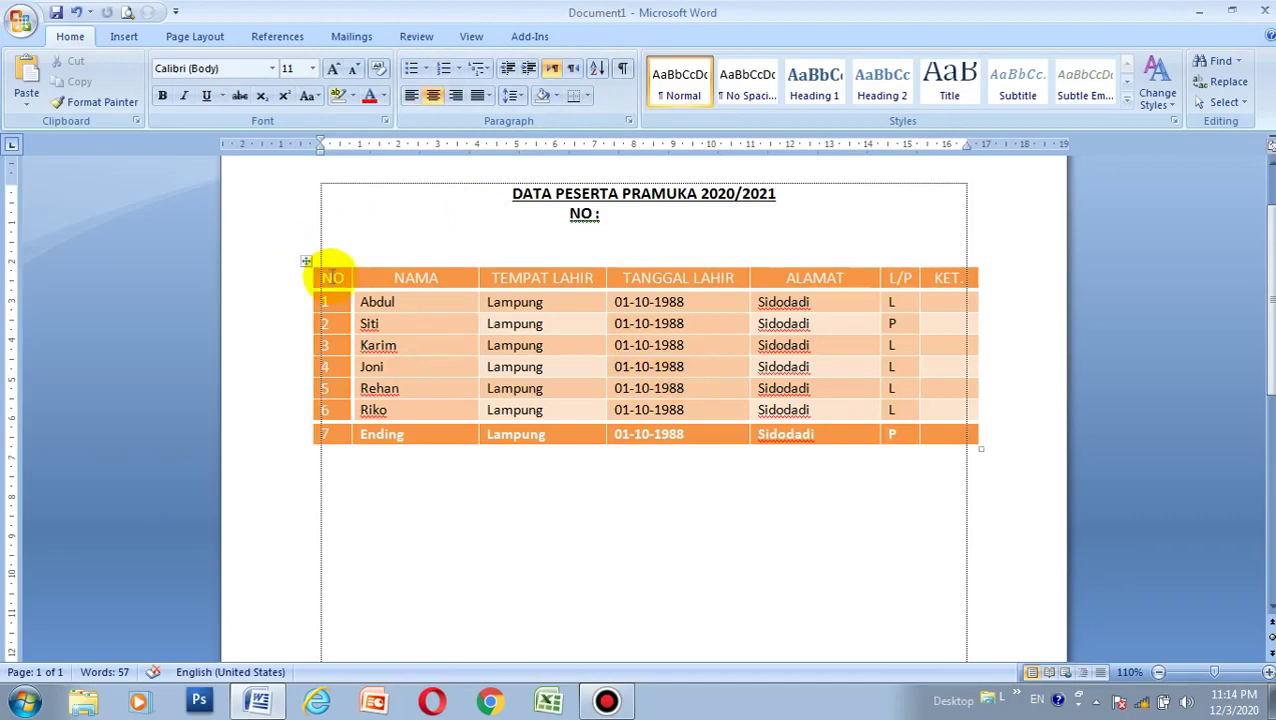
Step: Switch Banded Columns and Last Column back off, leaving the whole table selected
click(313, 266)
click(307, 262)
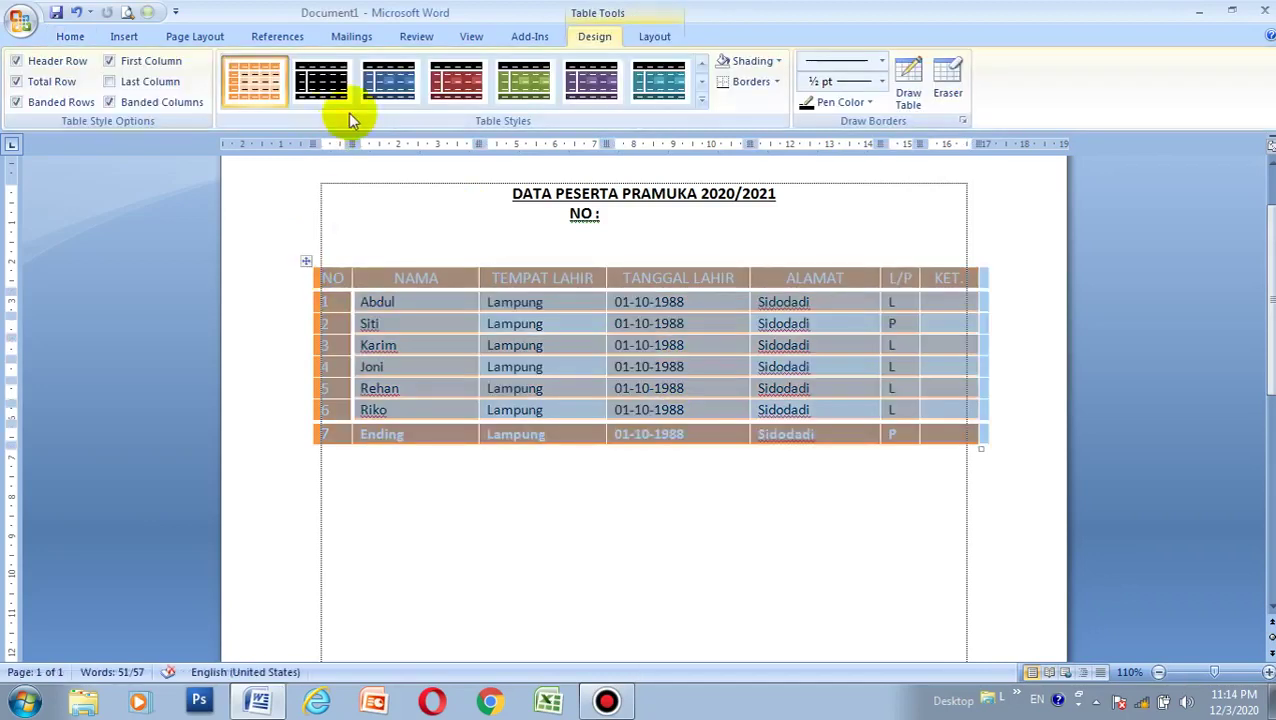
click(155, 103)
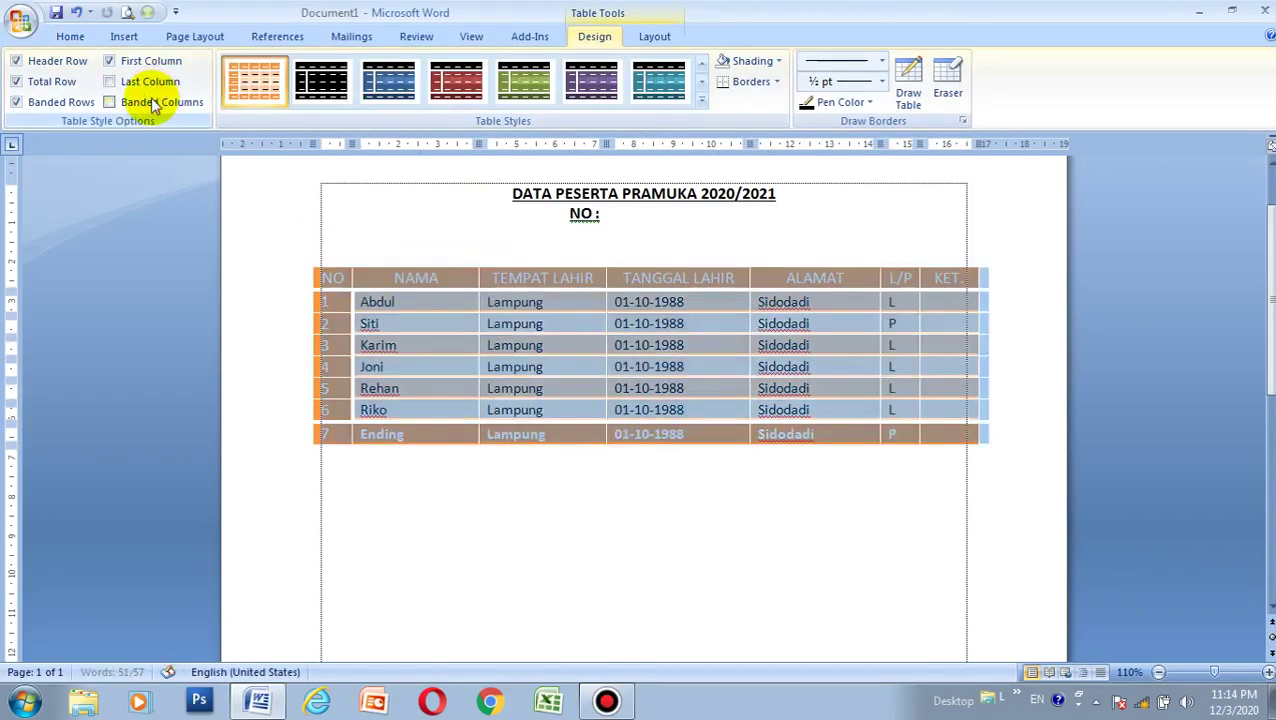
click(155, 104)
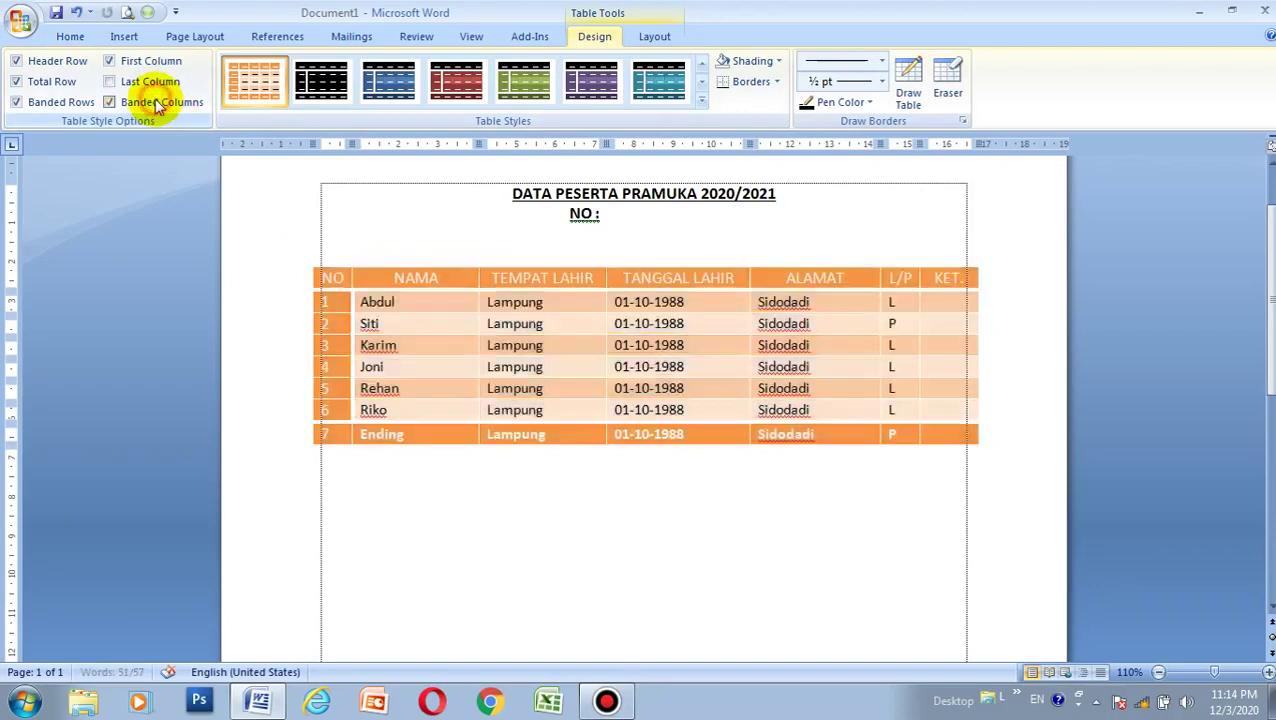
click(155, 104)
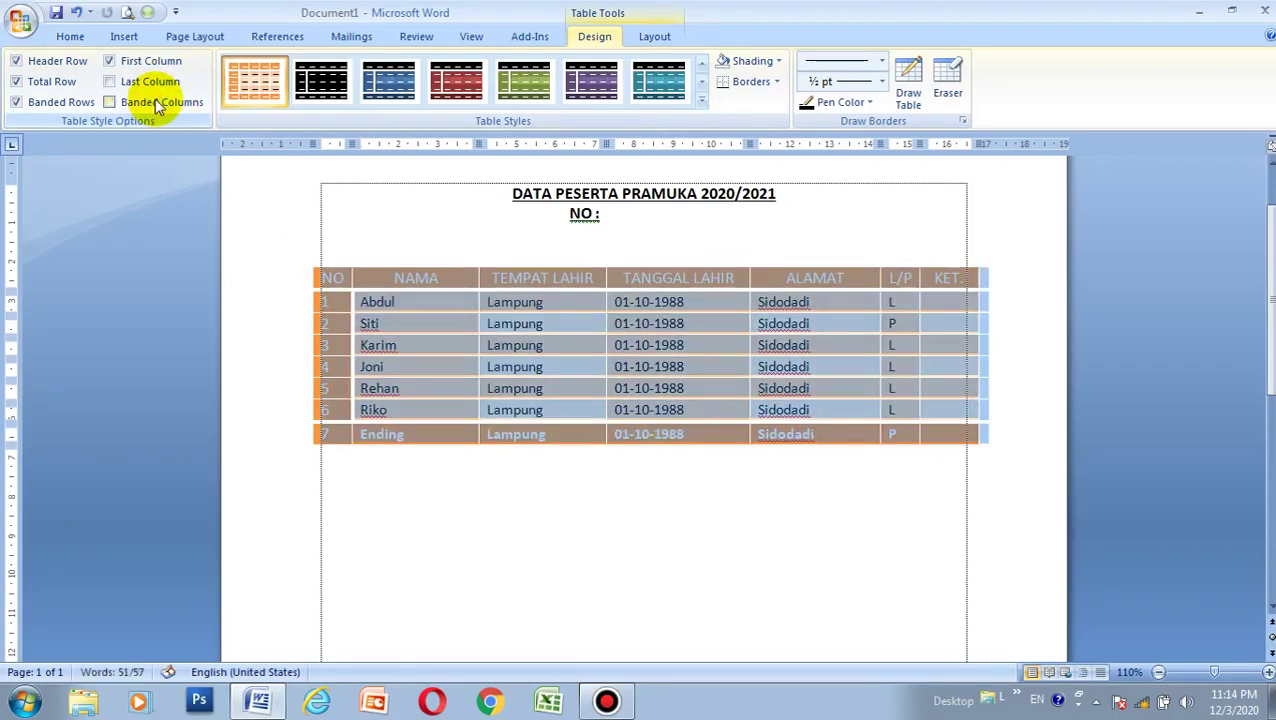
click(125, 86)
click(125, 86)
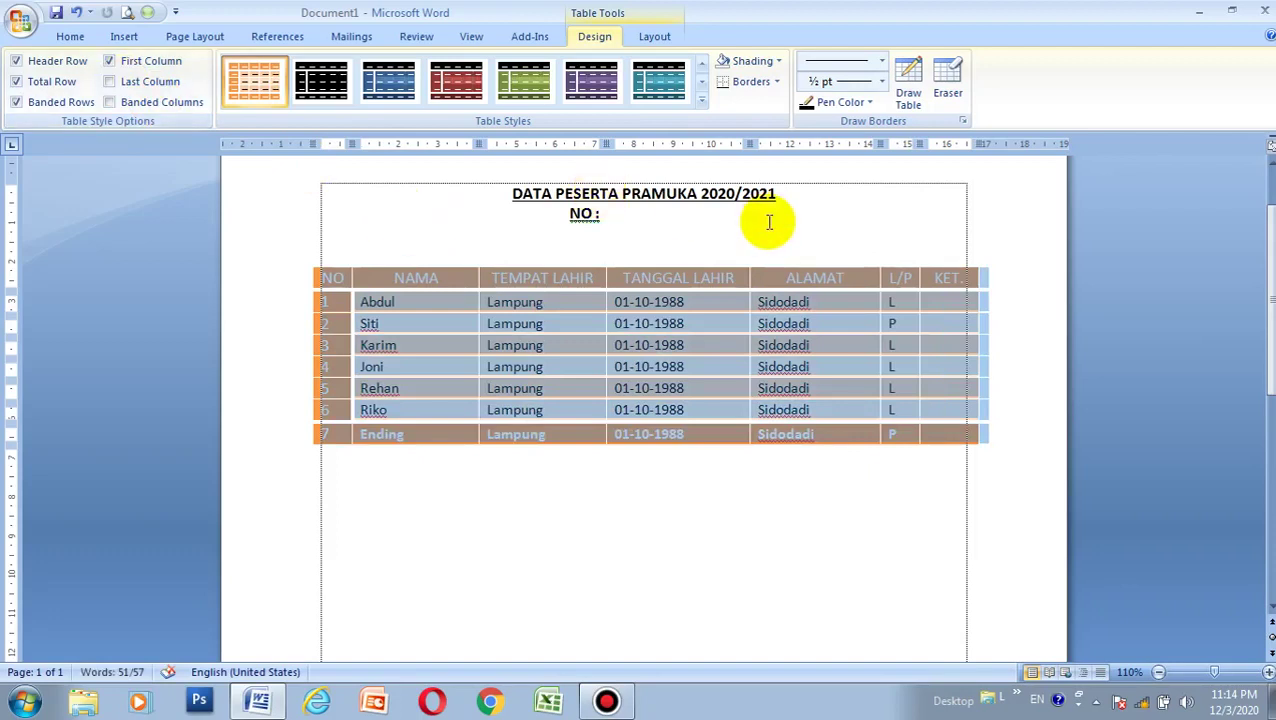
click(763, 216)
click(334, 284)
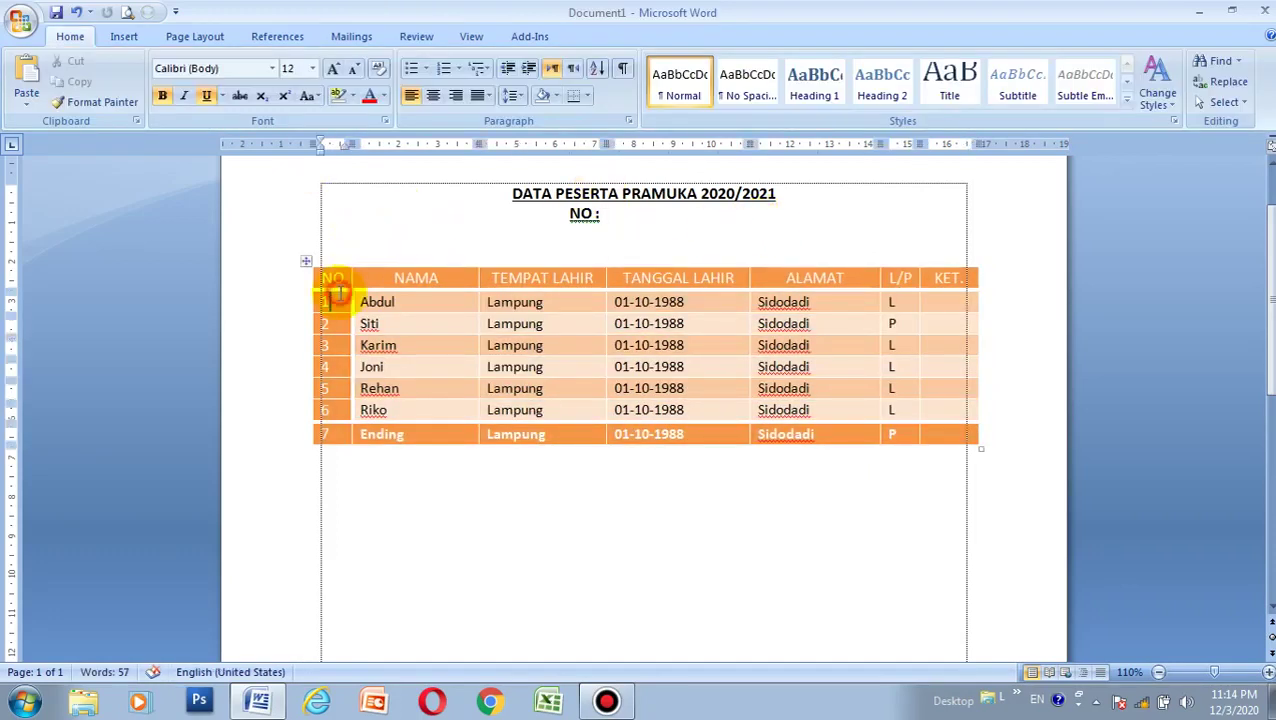
click(307, 264)
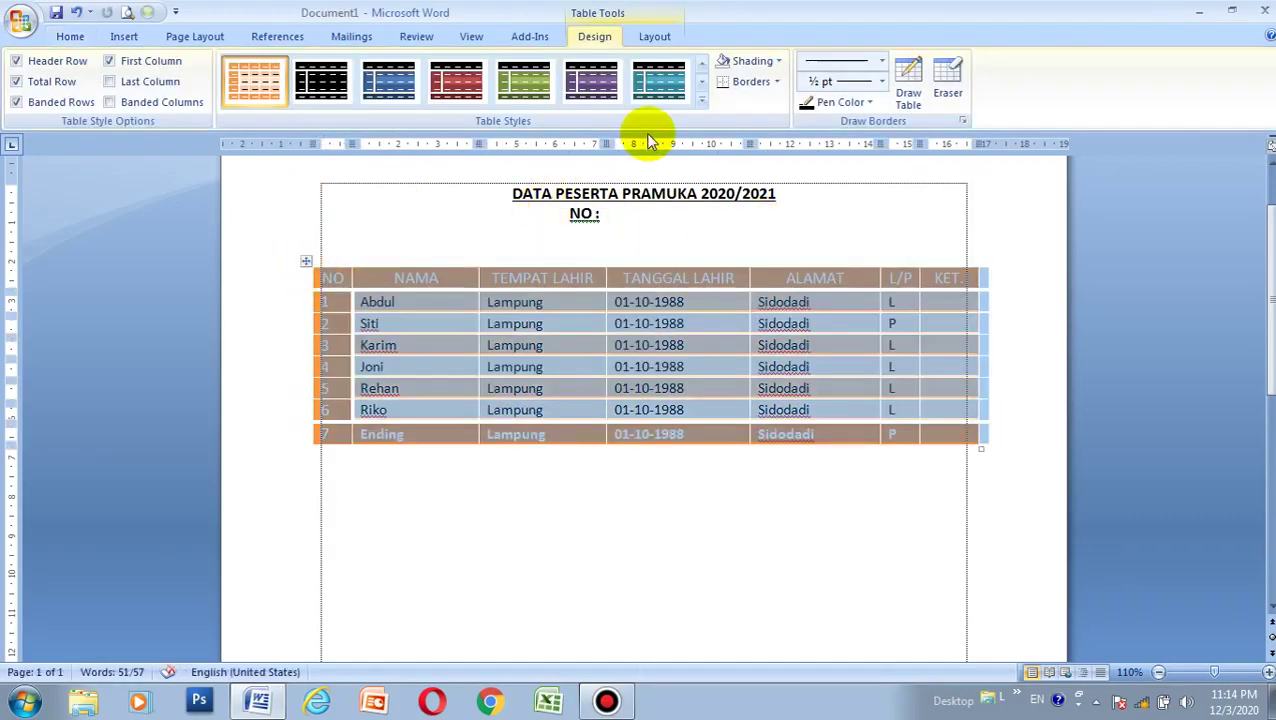
Step: Apply the purple Medium Shading 1 - Accent 4 style and select the Ending row
click(699, 95)
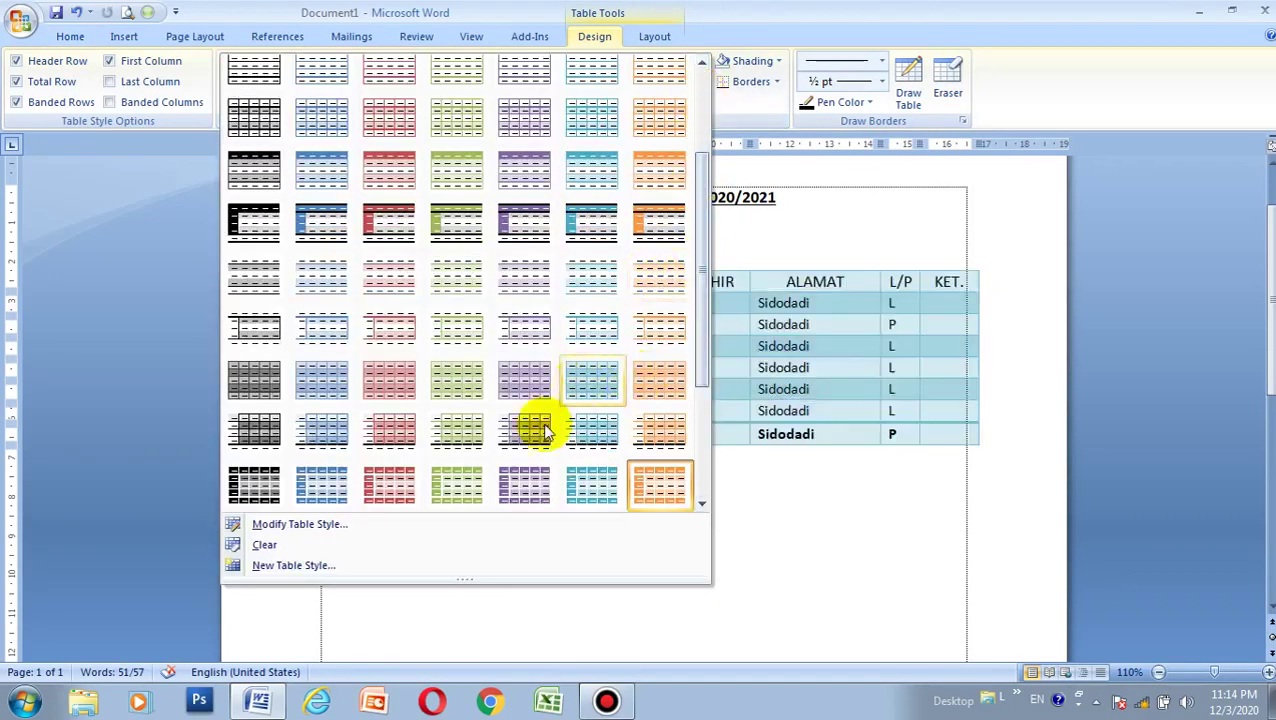
click(522, 205)
click(480, 257)
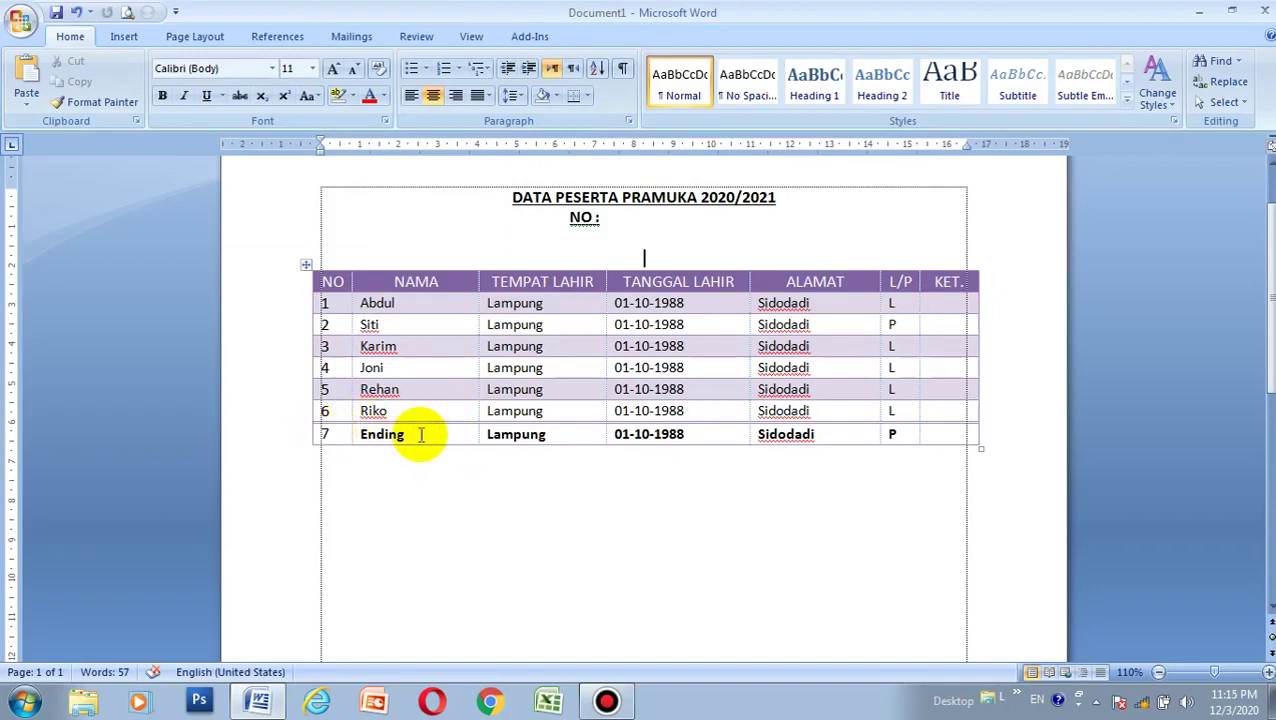
drag(344, 434, 895, 440)
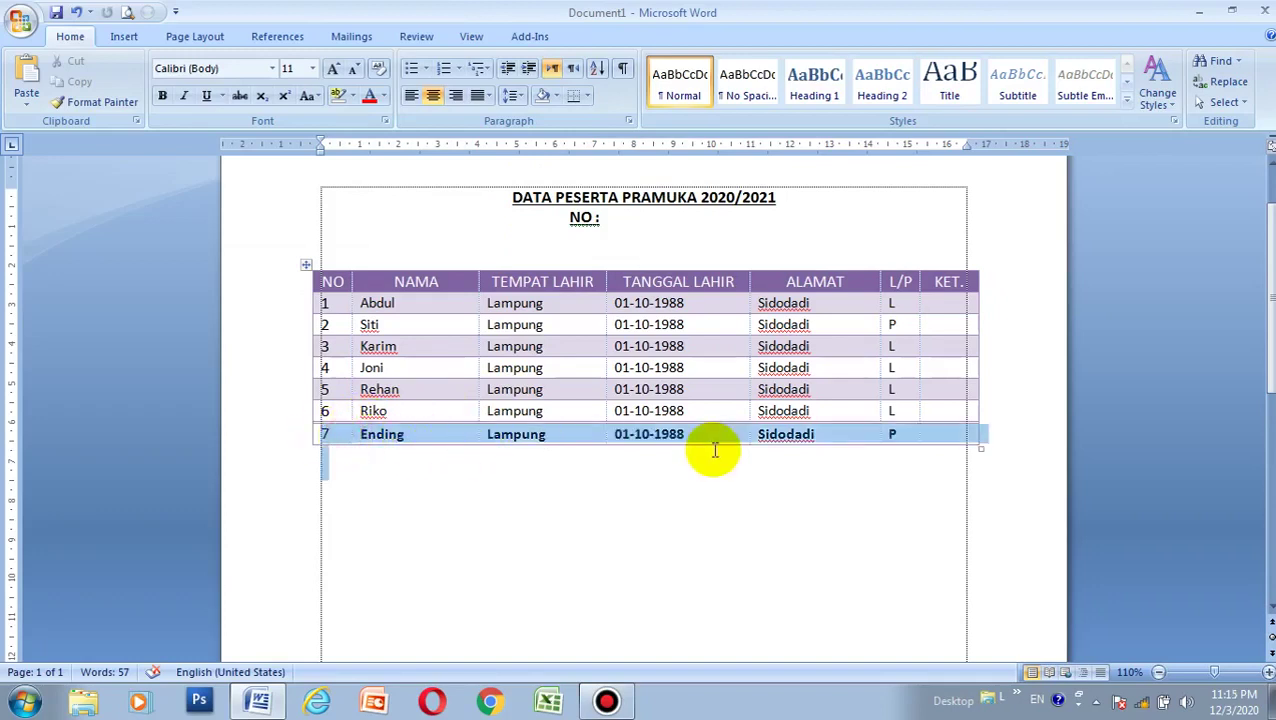
Step: Unbold the Ending row's text so it matches the other participant rows
click(883, 461)
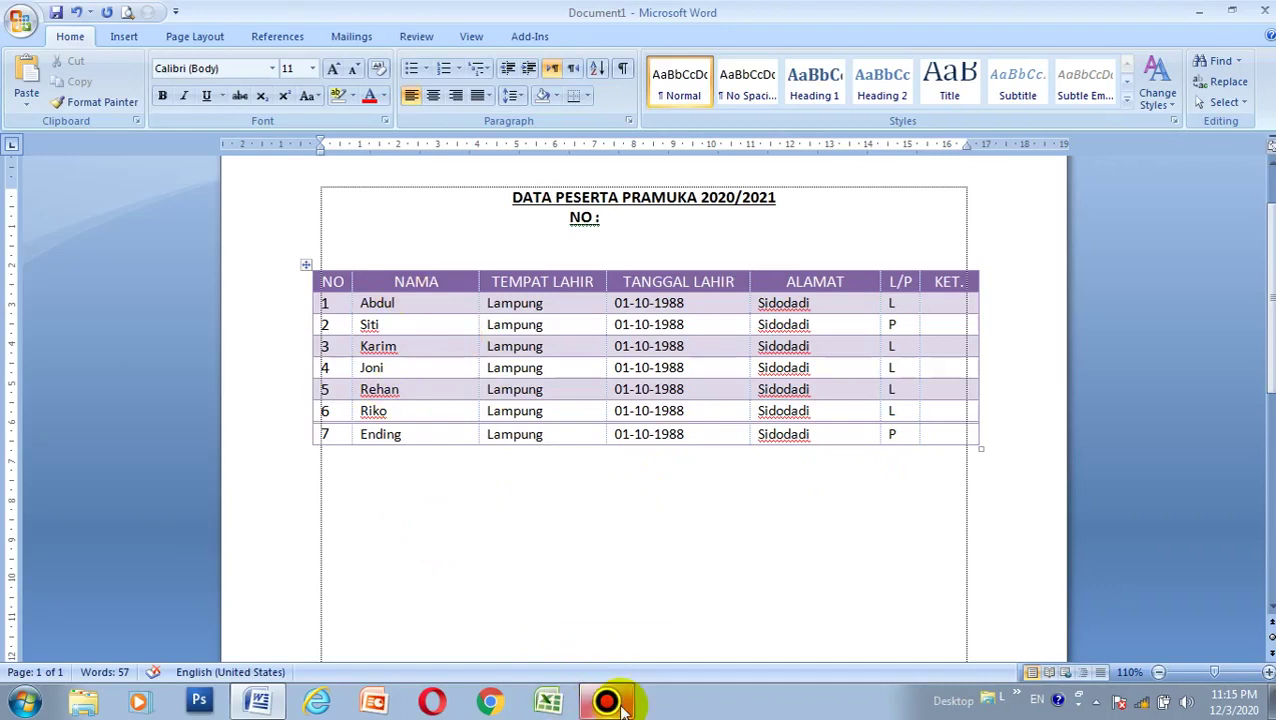
mouse_move(622, 707)
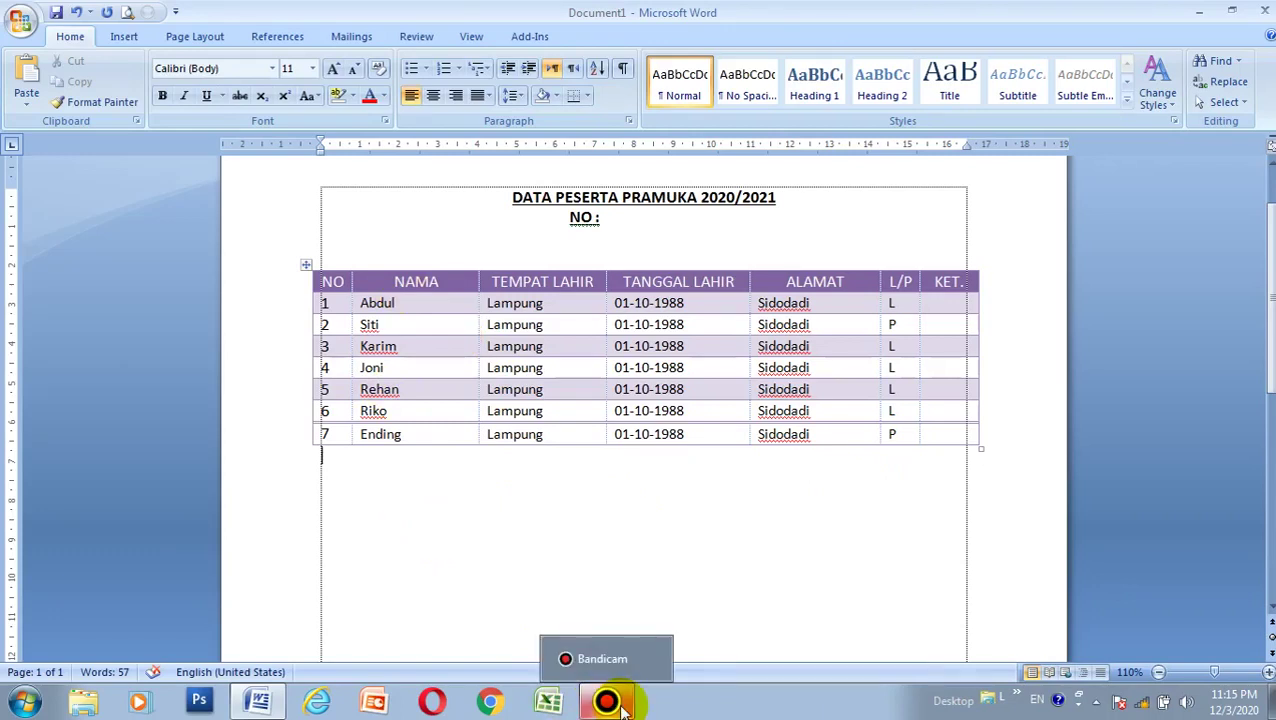